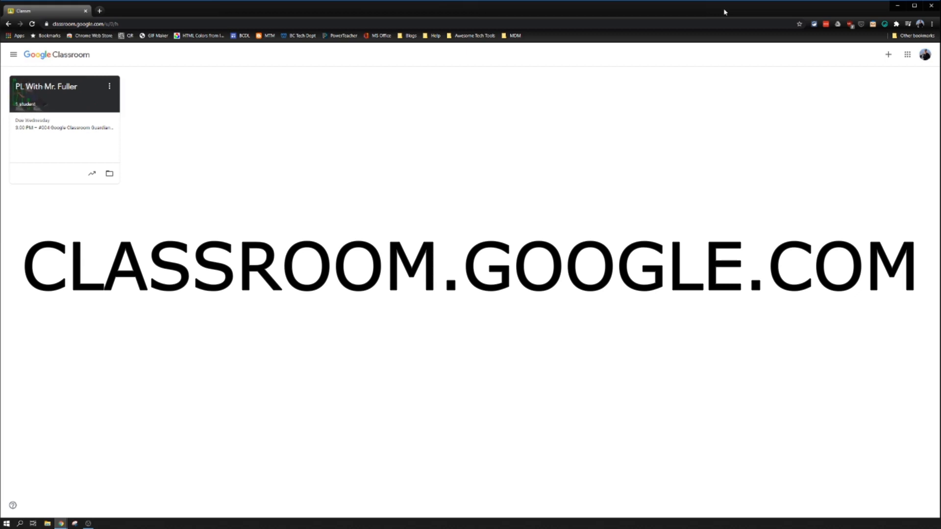
# Create a class named "My 1st Class" with subject "Technology Department (Professional Development)" and room "The Cloud"
pyautogui.click(889, 55)
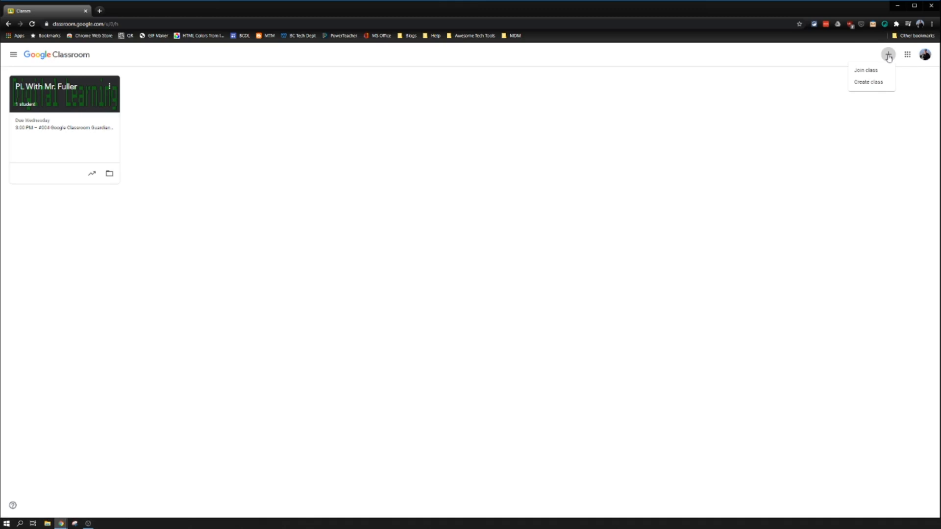
pyautogui.click(877, 85)
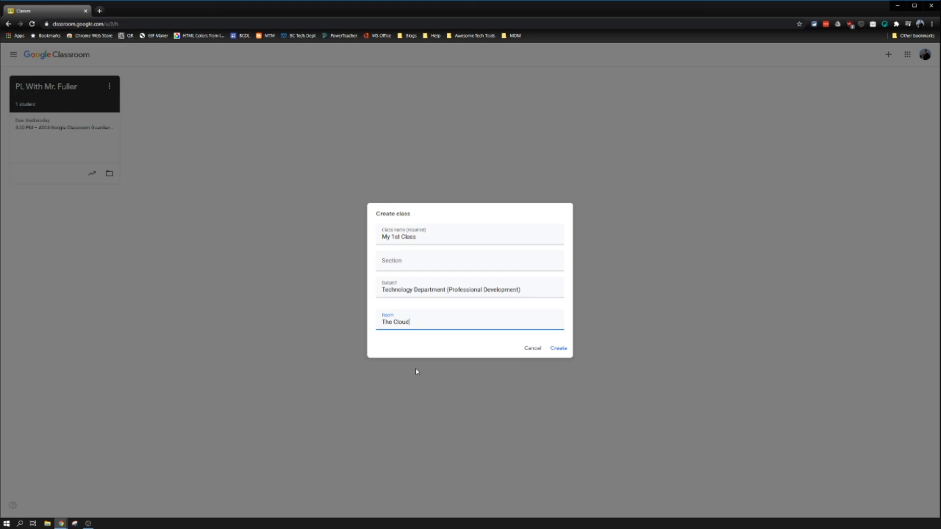
pyautogui.click(559, 348)
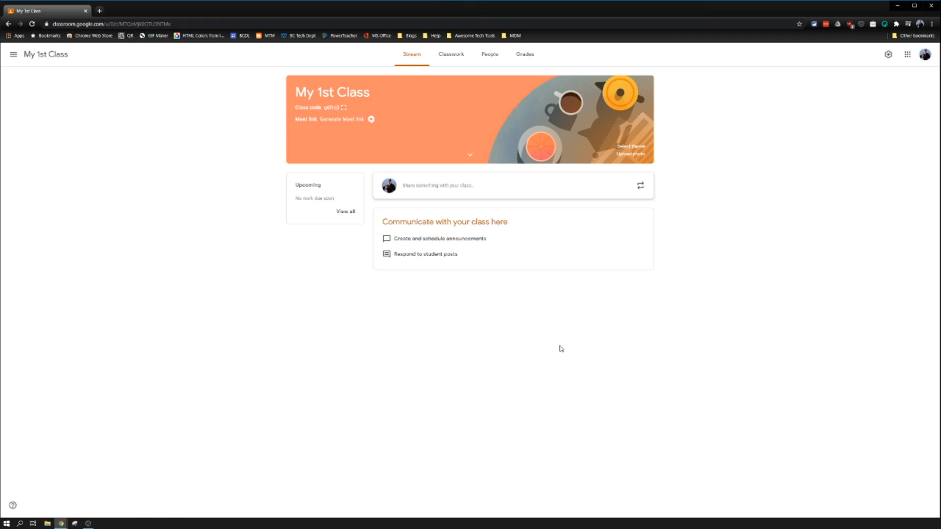
# Browse the theme gallery categories and apply the green notebooks theme from the General category to the class
pyautogui.click(631, 149)
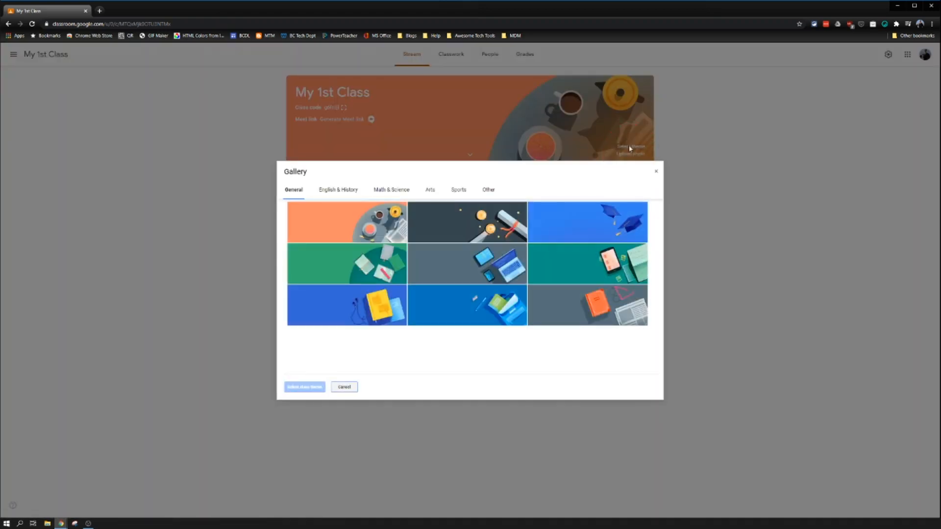
pyautogui.click(401, 298)
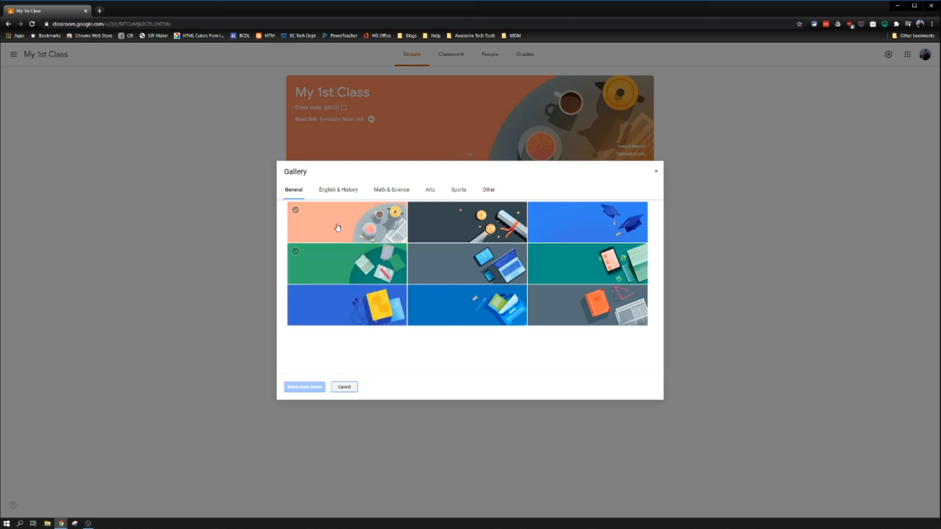
pyautogui.click(342, 191)
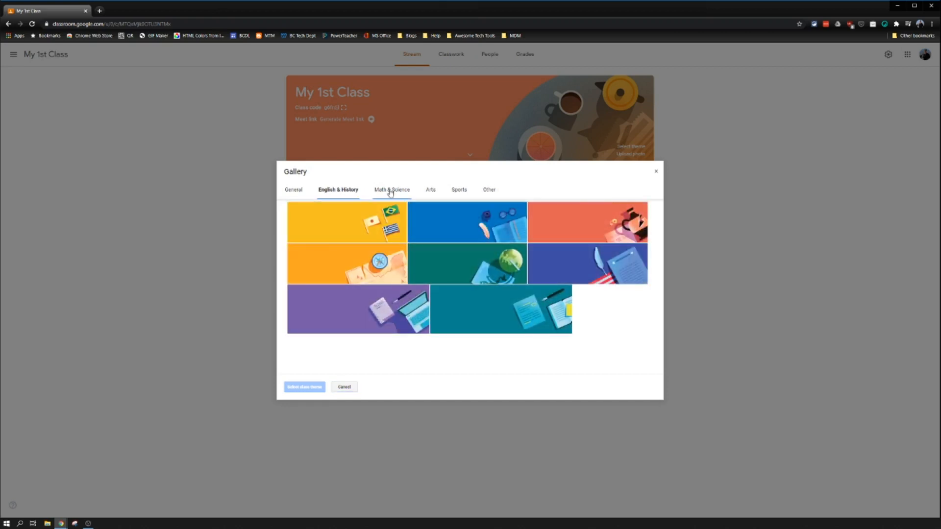
pyautogui.click(390, 191)
pyautogui.click(428, 191)
pyautogui.click(459, 191)
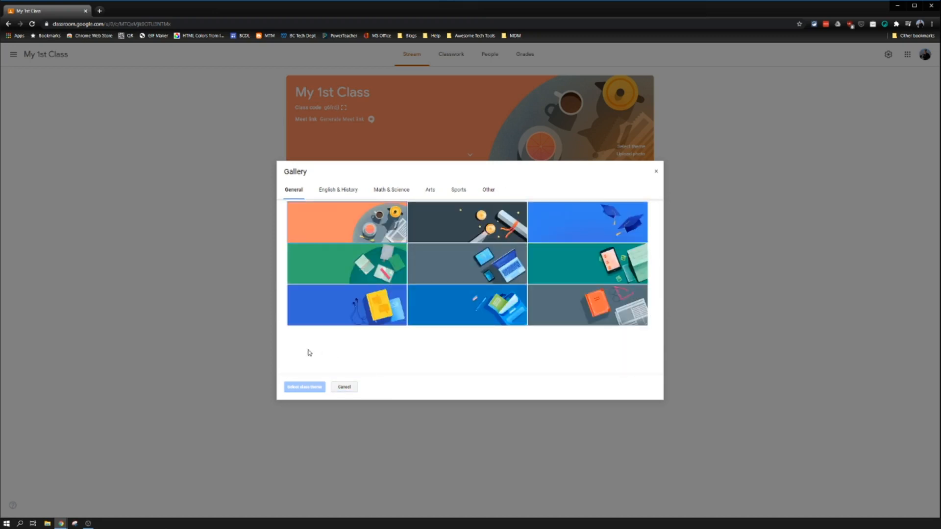
pyautogui.click(328, 260)
pyautogui.click(301, 390)
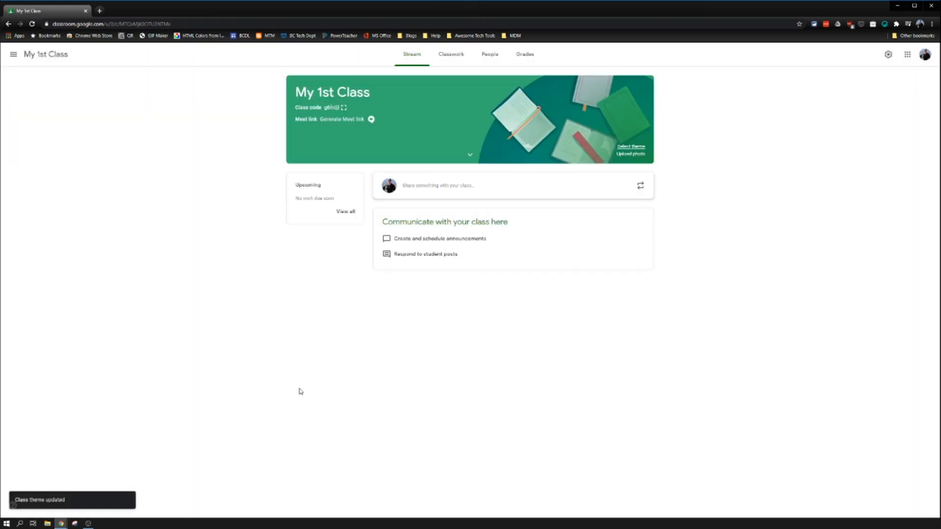
# Examine the class name and Meet link in the class banner, and open the announcement composer in the stream
pyautogui.moveTo(296, 92); pyautogui.dragTo(376, 94)
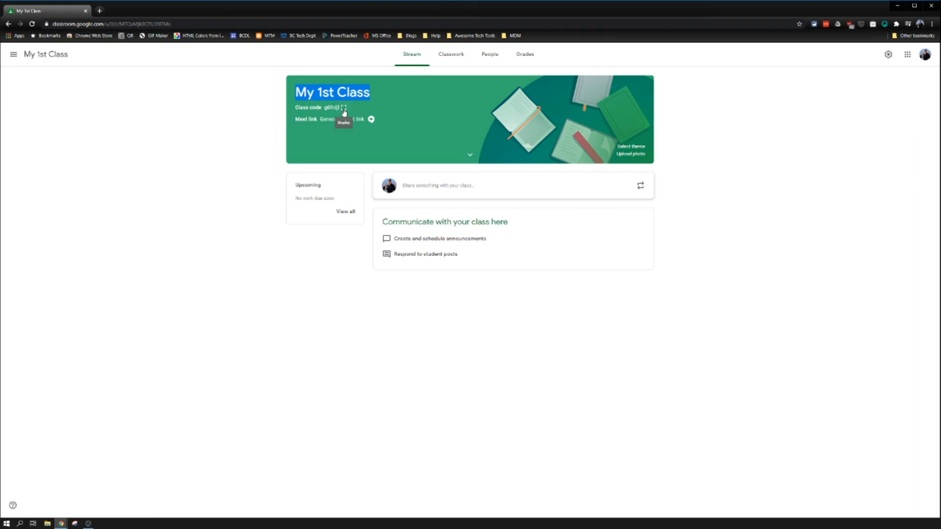
pyautogui.click(297, 120)
pyautogui.moveTo(296, 119); pyautogui.dragTo(366, 120)
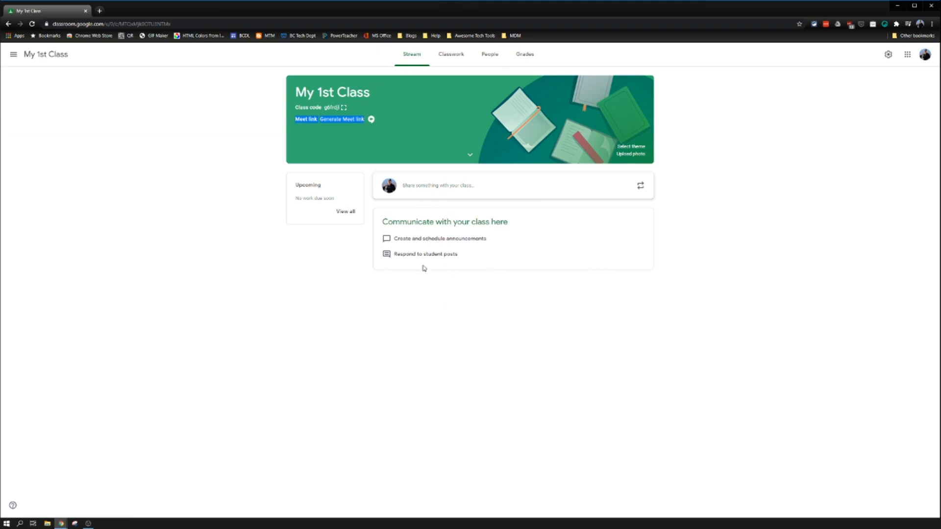
pyautogui.click(458, 304)
pyautogui.click(435, 187)
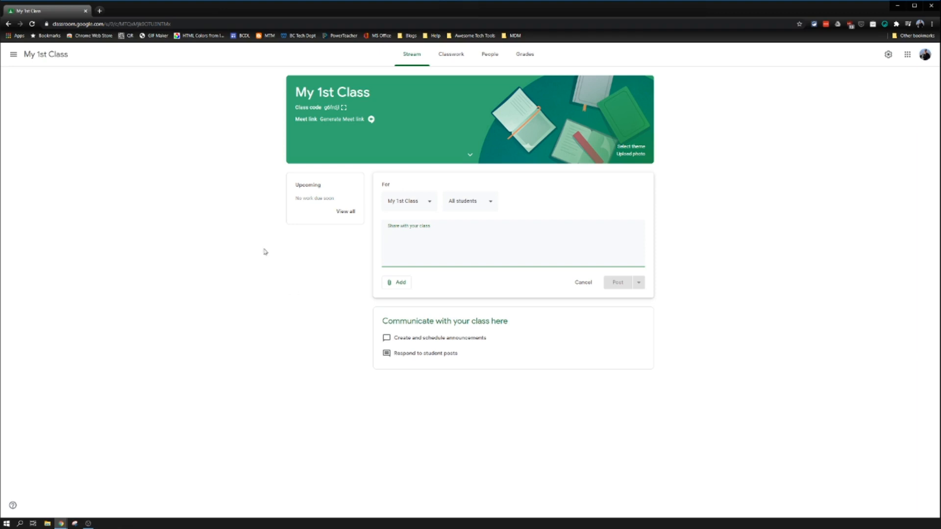
# Reuse the "#008 Google Expeditions" post from the archived PL class in the classwork, with new copies of all attachments
pyautogui.click(447, 58)
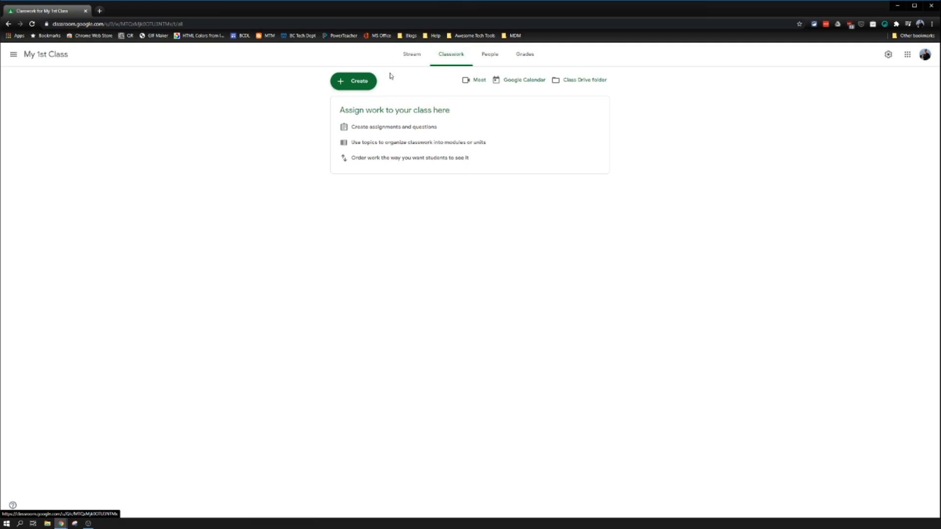
pyautogui.click(362, 84)
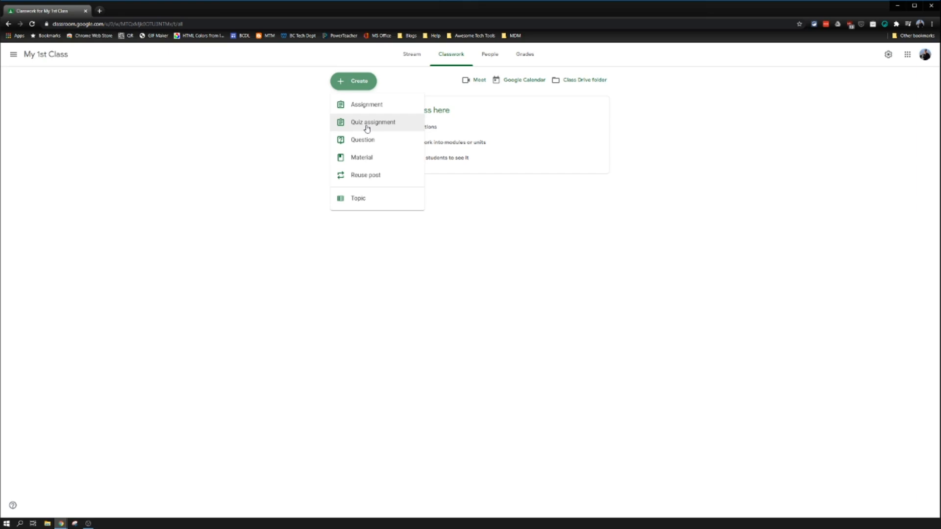
pyautogui.click(356, 177)
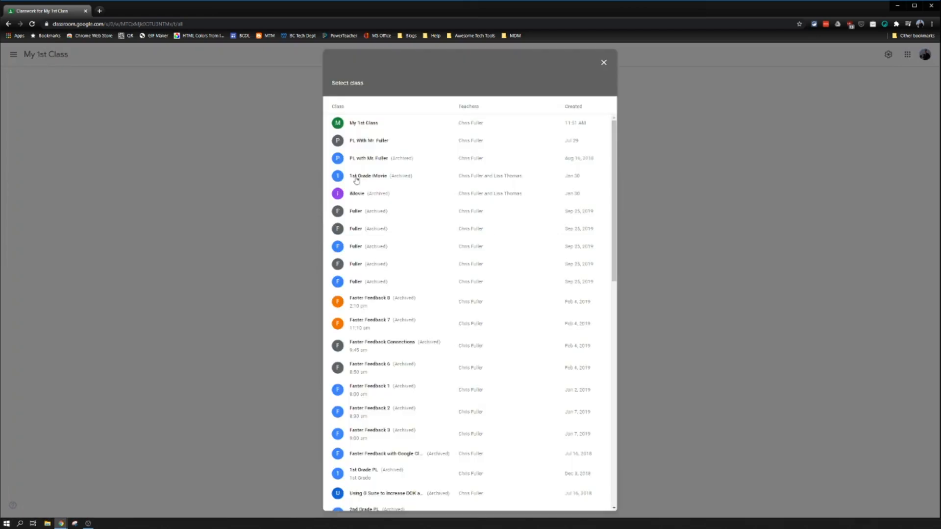
pyautogui.scroll(-5, 372, 362)
pyautogui.scroll(5, 371, 358)
pyautogui.click(381, 159)
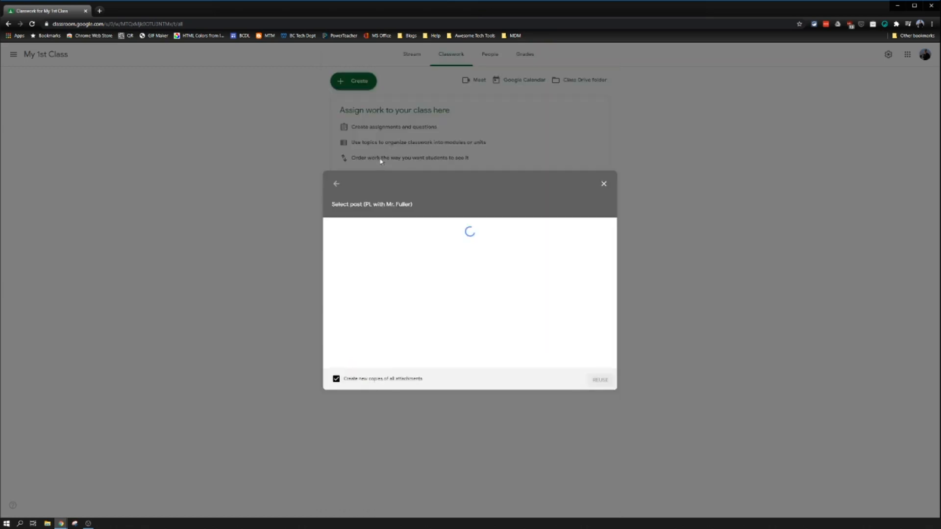
pyautogui.scroll(-1, 385, 217)
pyautogui.scroll(-3, 385, 217)
pyautogui.click(364, 287)
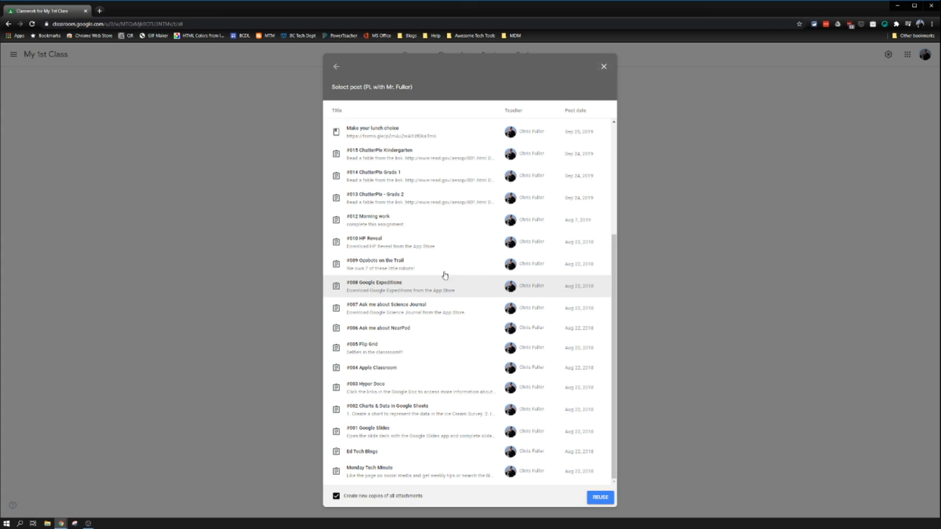
pyautogui.click(598, 500)
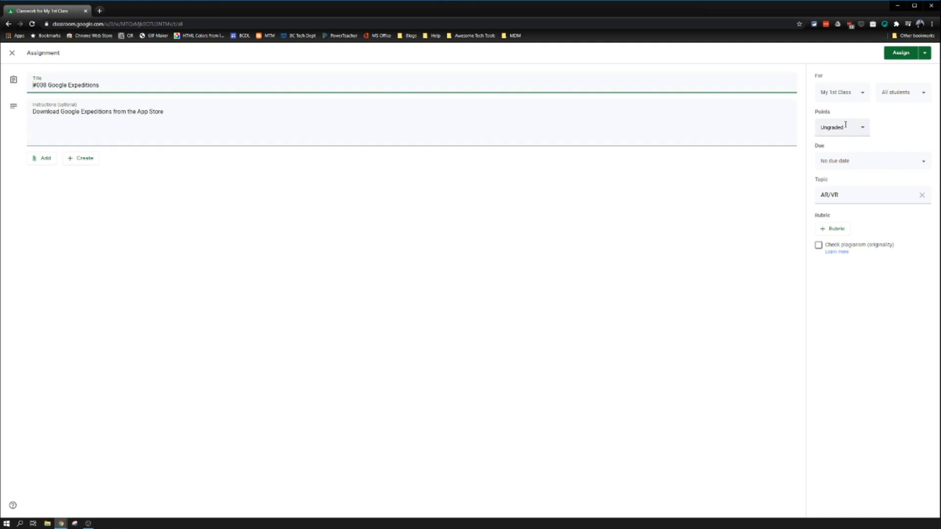
# Close the reused "#008 Google Expeditions" assignment and delete its draft from the classwork list
pyautogui.click(907, 92)
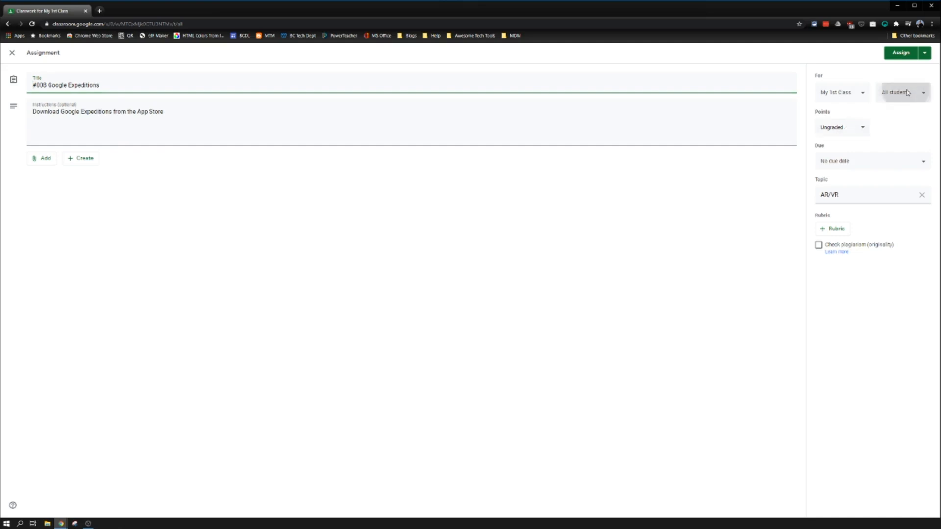
pyautogui.click(896, 76)
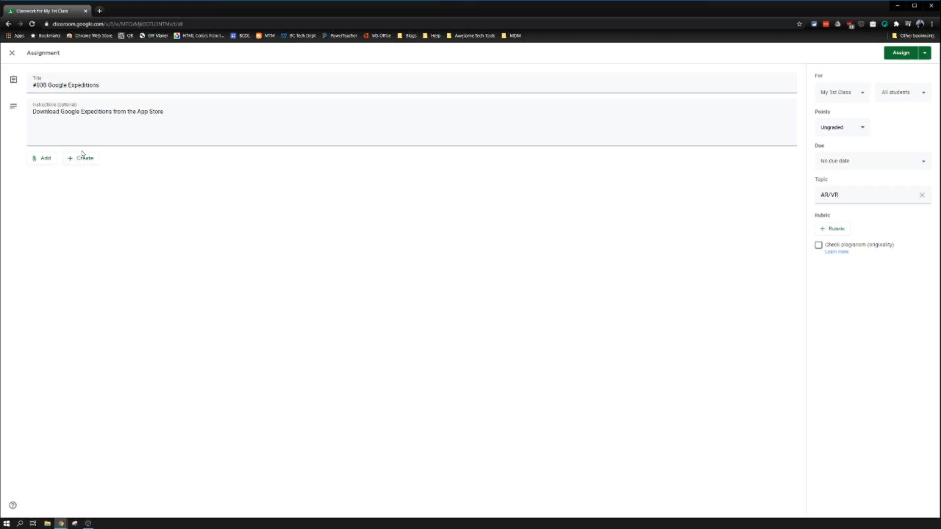
pyautogui.click(13, 54)
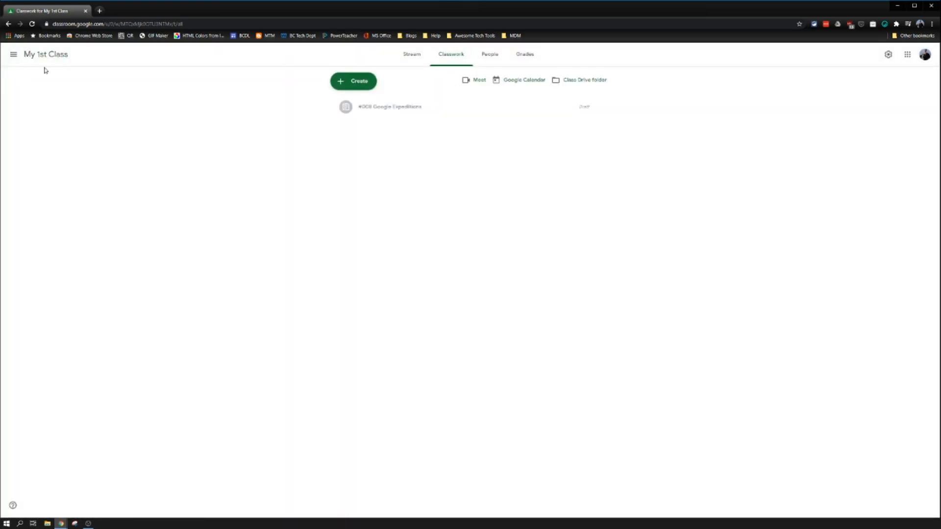
pyautogui.moveTo(425, 107)
pyautogui.click(599, 107)
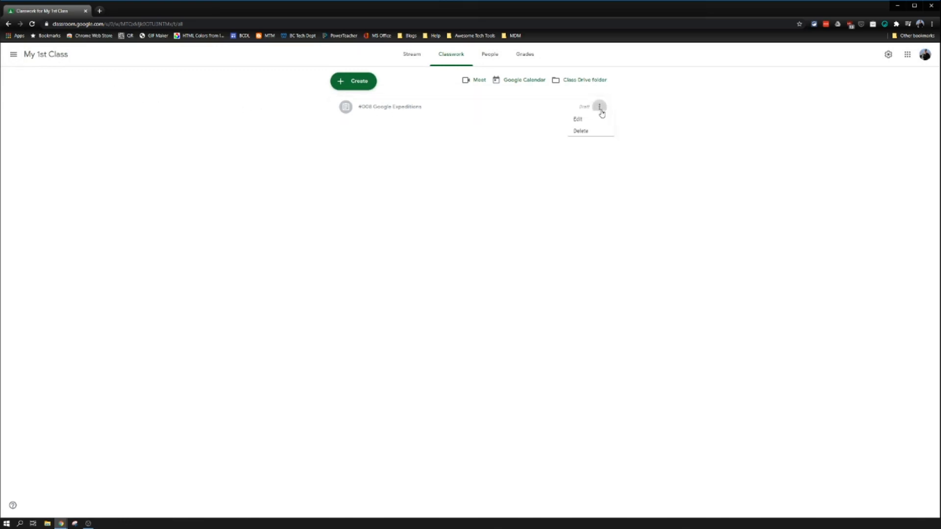
pyautogui.click(576, 139)
pyautogui.click(500, 292)
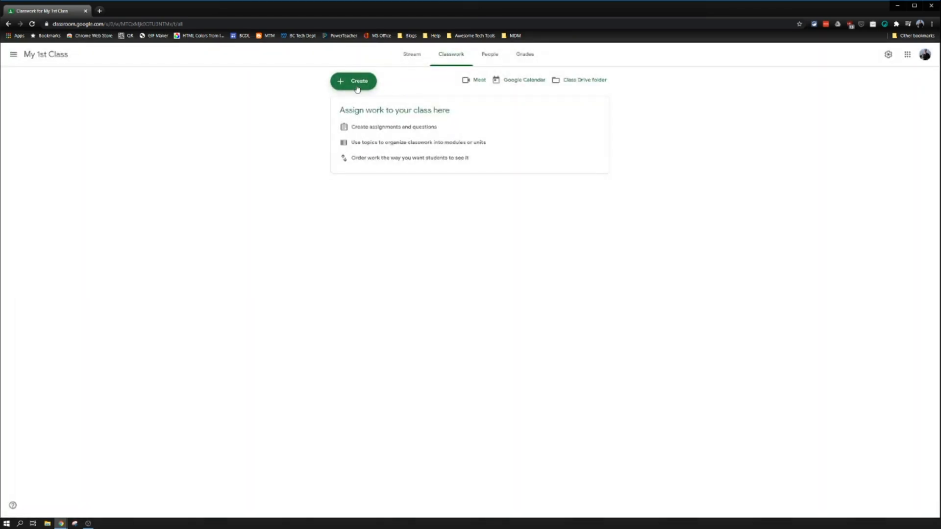
# Create a new assignment titled "1st Assignment" with "instructions" as its instructions text
pyautogui.click(357, 88)
pyautogui.click(362, 108)
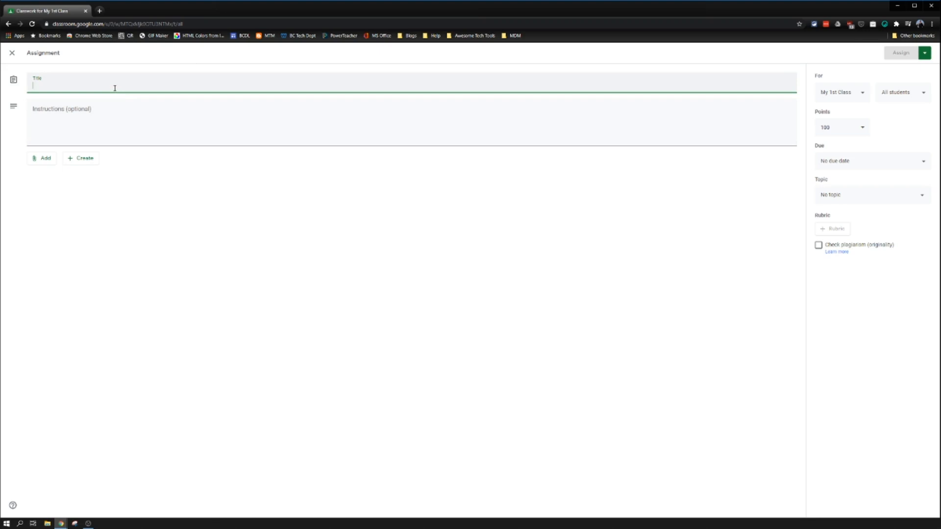
pyautogui.write('1st Assignment')
pyautogui.press('Tab')
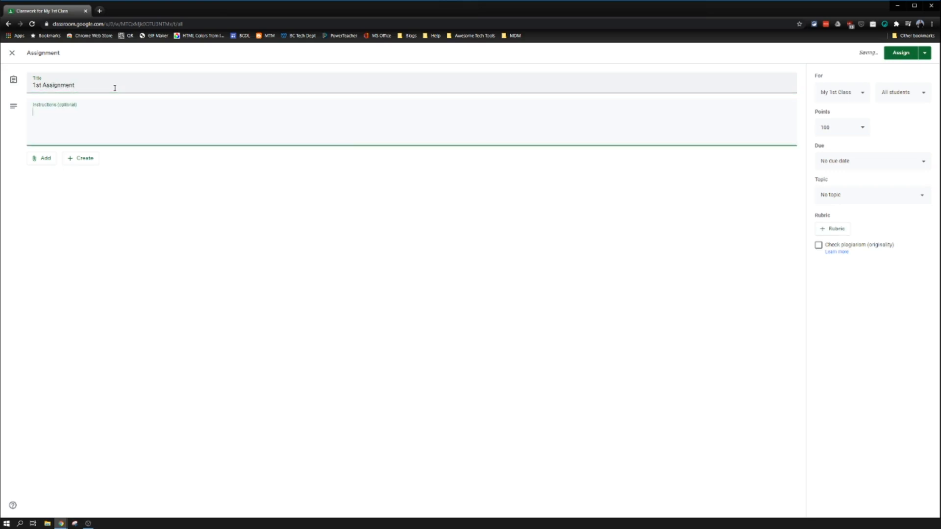
pyautogui.write('instructions')
# Review the attachment sources and the class and student audience options for the assignment
pyautogui.click(45, 159)
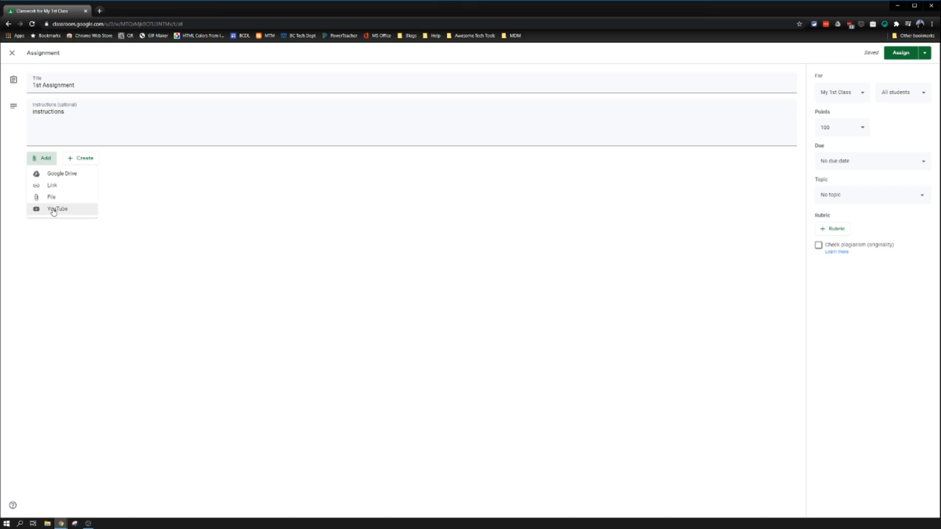
pyautogui.click(852, 102)
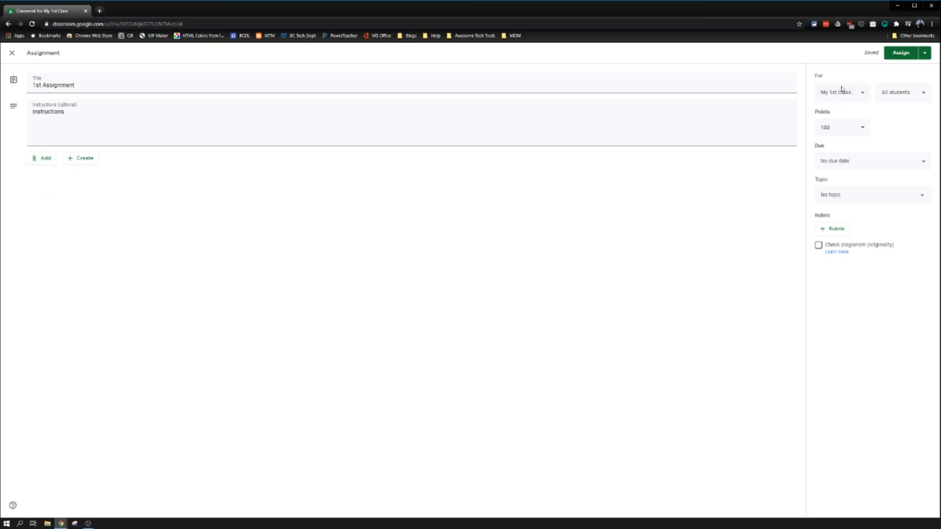
pyautogui.click(905, 97)
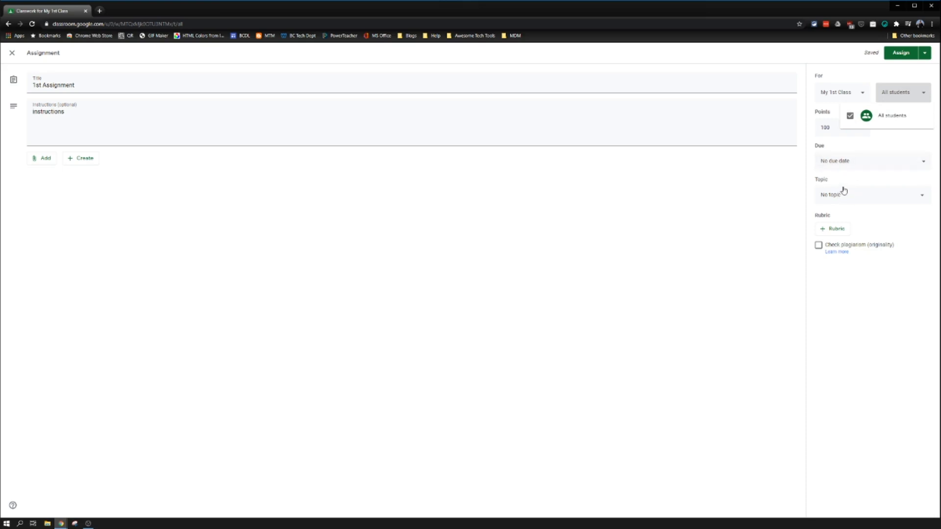
pyautogui.click(900, 97)
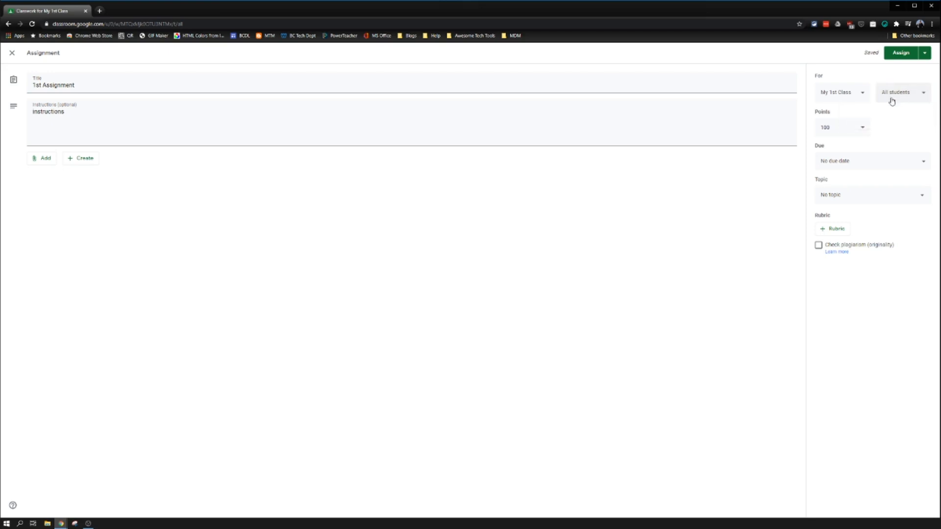
# Set the assignment's points to 100
pyautogui.click(863, 129)
pyautogui.click(844, 146)
pyautogui.doubleClick(846, 128)
pyautogui.write('100')
pyautogui.doubleClick(847, 127)
pyautogui.click(846, 127)
pyautogui.click(914, 139)
# Set the assignment's due date to Aug 20, 2020 at 3:00 PM
pyautogui.click(862, 162)
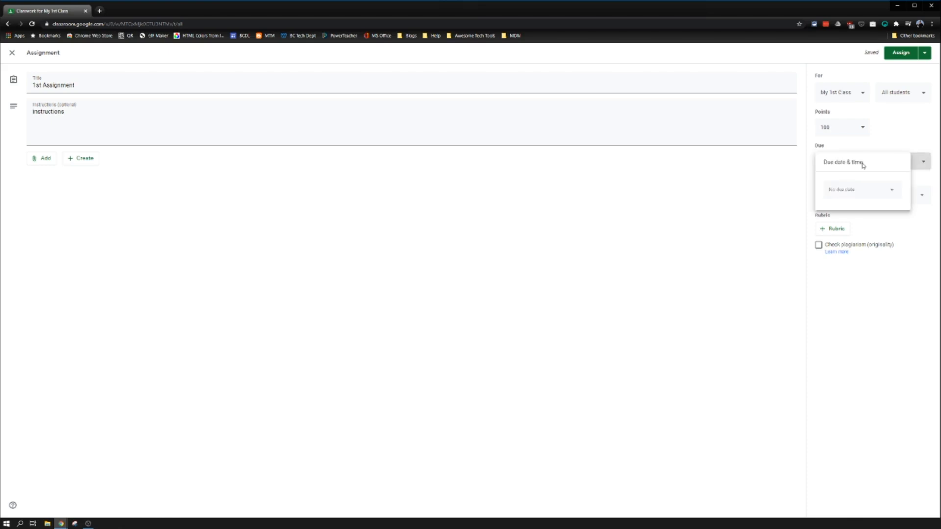
pyautogui.click(842, 195)
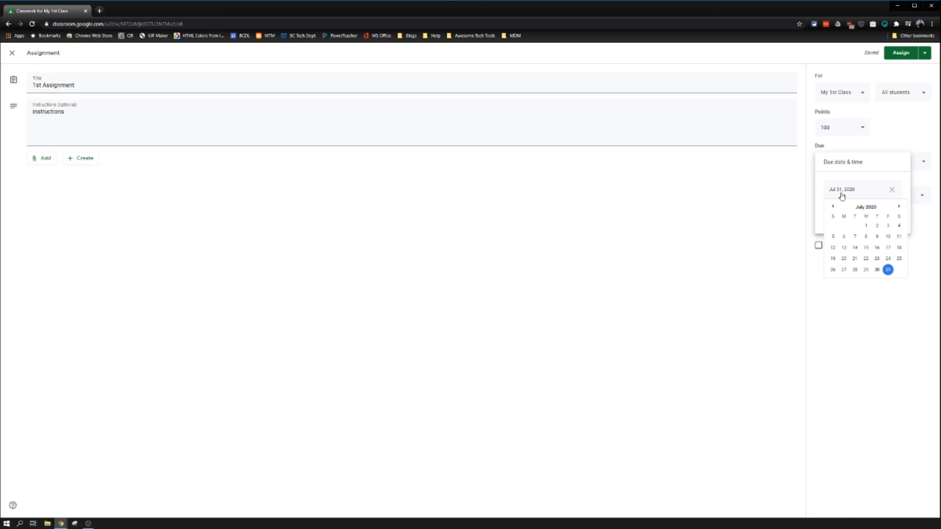
pyautogui.click(899, 207)
pyautogui.click(877, 258)
pyautogui.click(846, 212)
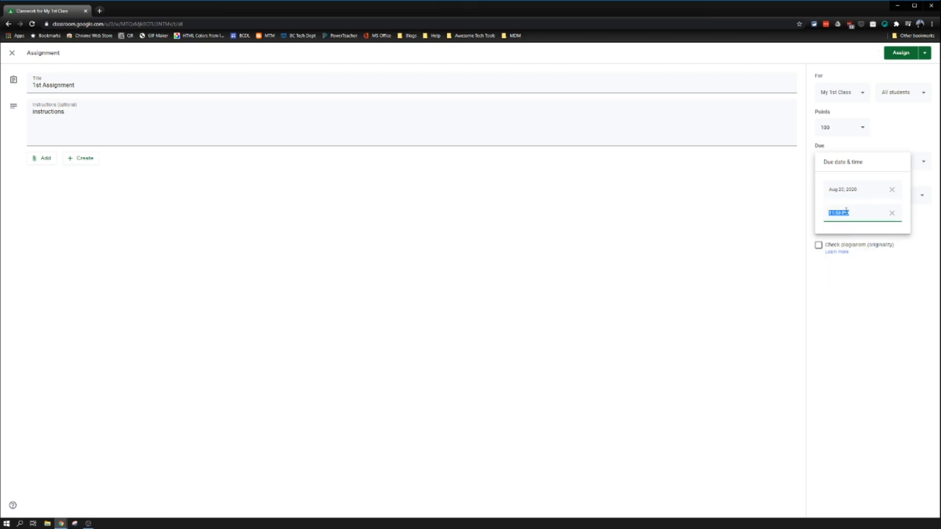
pyautogui.write('3')
pyautogui.press('Return')
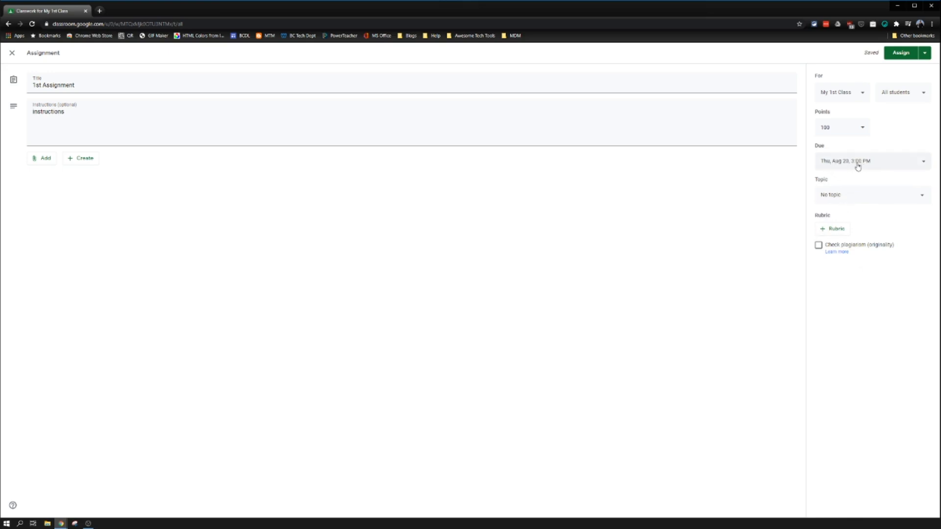
# Create a new topic named "Week 1" for the assignment
pyautogui.click(856, 200)
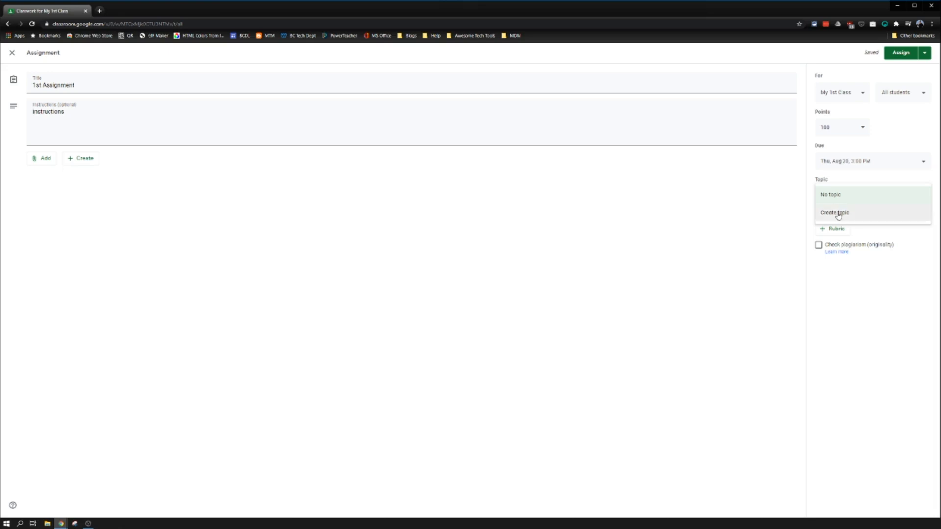
pyautogui.click(836, 212)
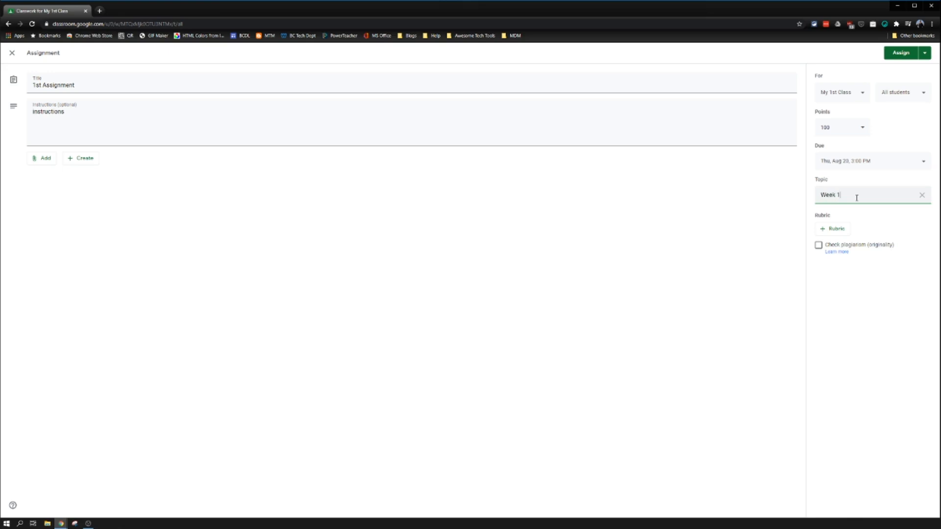
pyautogui.click(881, 349)
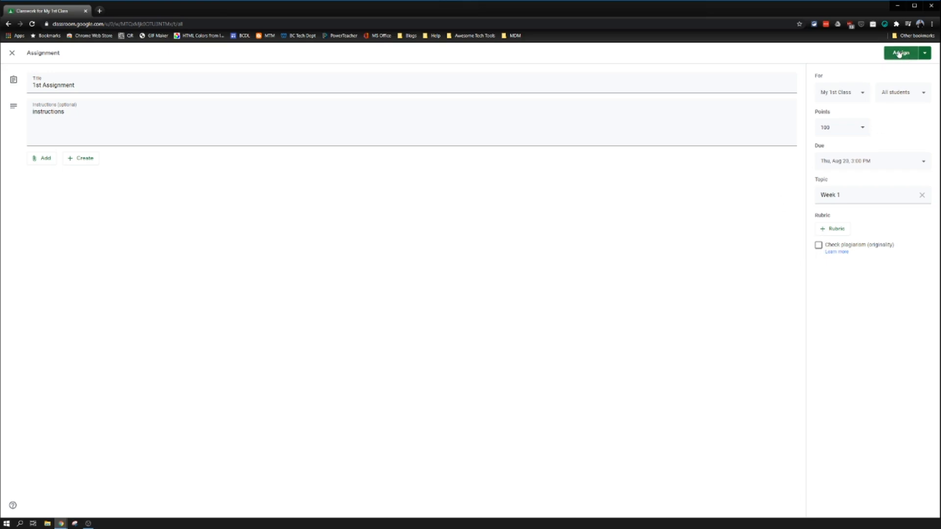
# Publish the 1st Assignment to the class immediately instead of scheduling it or saving it as a draft
pyautogui.click(925, 54)
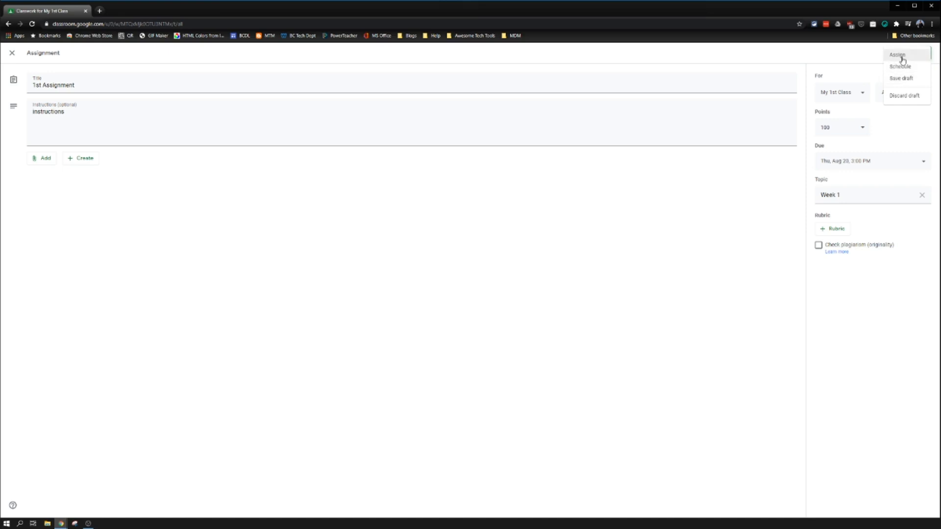
pyautogui.click(902, 60)
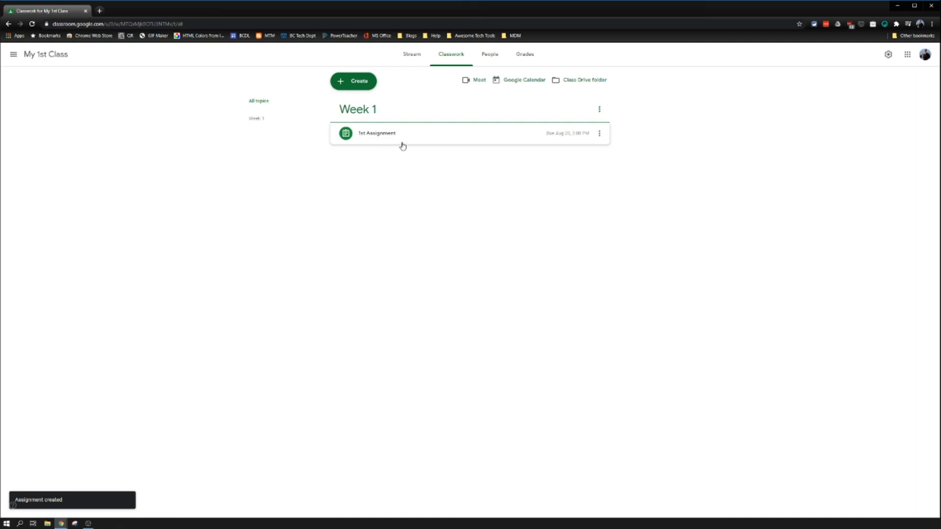
# Create a quiz assignment titled "1st Quiz" with "Instructions" as its instructions text
pyautogui.click(349, 83)
pyautogui.click(368, 123)
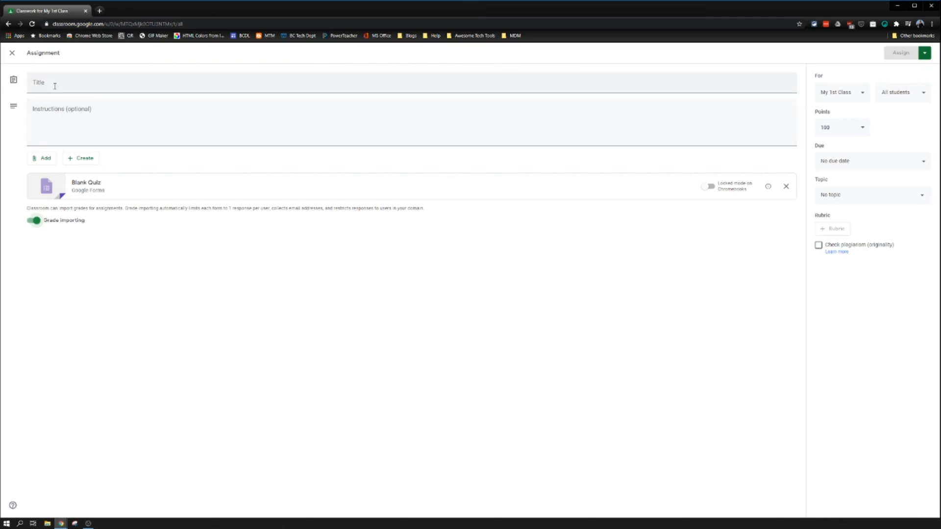
pyautogui.click(72, 86)
pyautogui.write('1st Quiz')
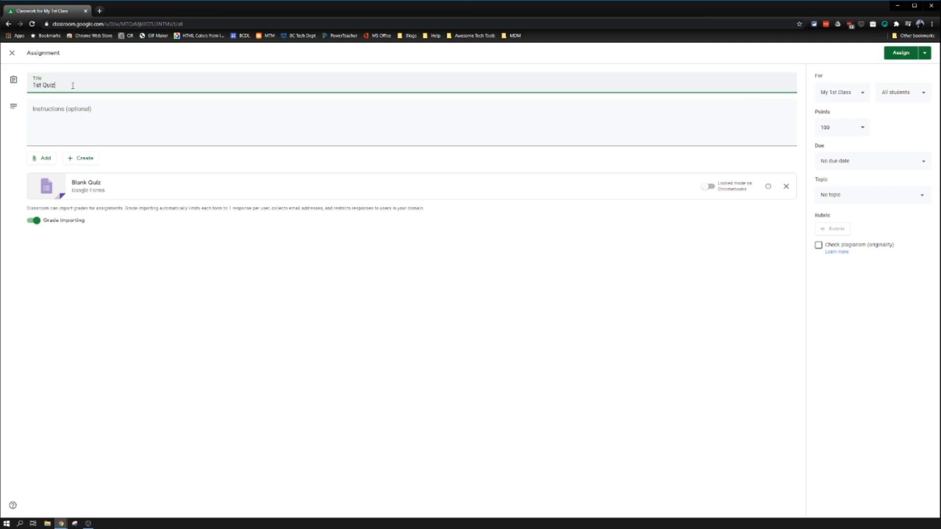
pyautogui.click(114, 126)
pyautogui.write('Instructions')
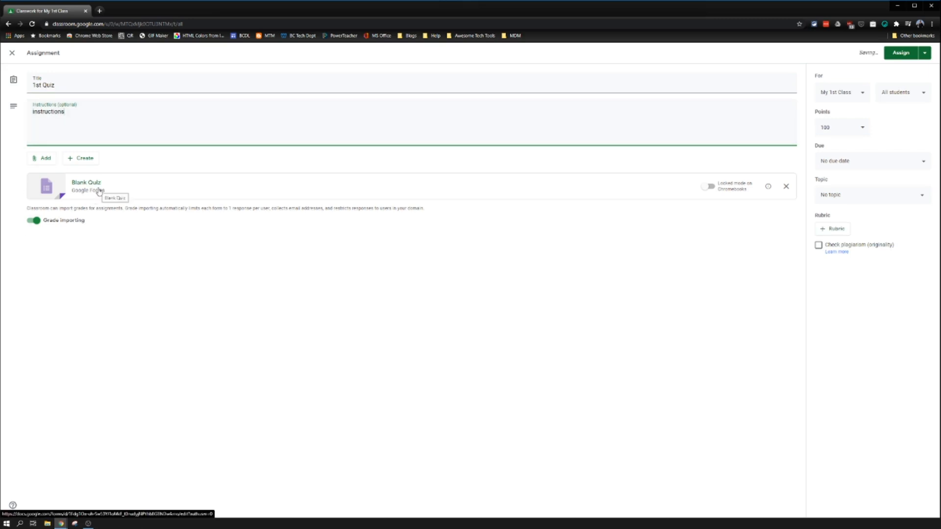
# Open the attached Blank Quiz in Google Forms and add Option 2, Option 3 and Option 4 to its first question
pyautogui.click(88, 189)
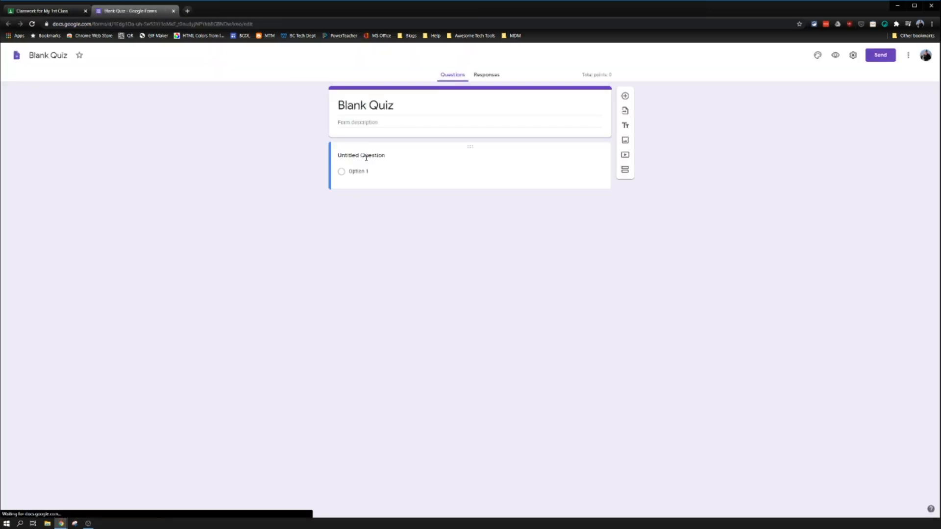
pyautogui.click(365, 158)
pyautogui.click(362, 201)
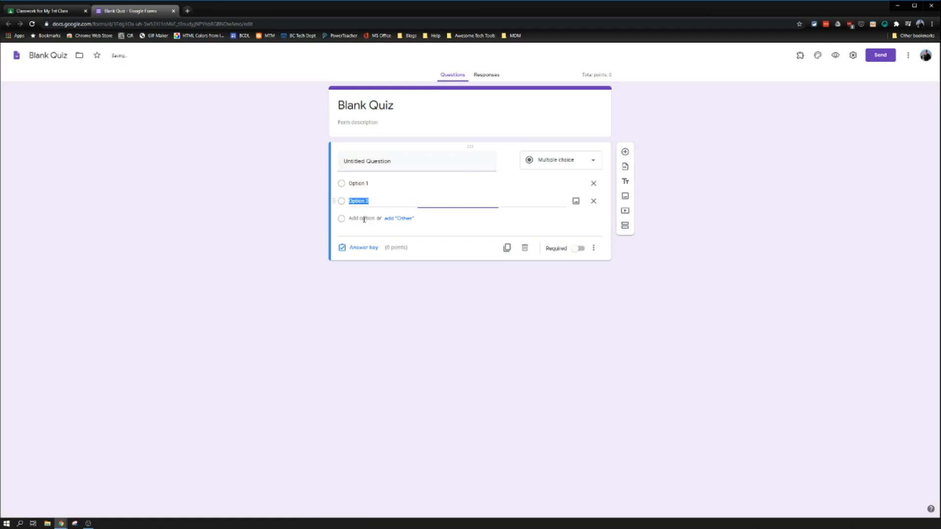
pyautogui.click(363, 218)
pyautogui.click(363, 253)
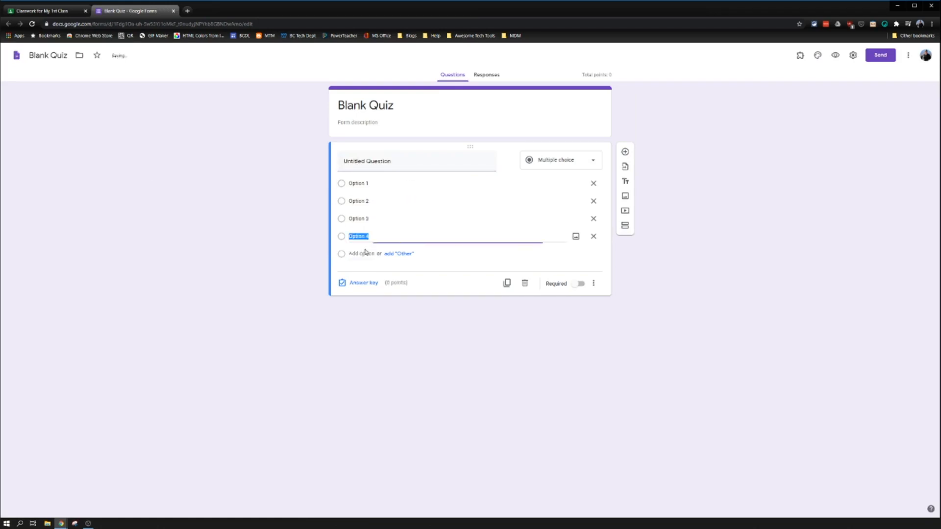
# Set the question's answer key to Option 1 as the correct answer, worth 5 points
pyautogui.click(356, 289)
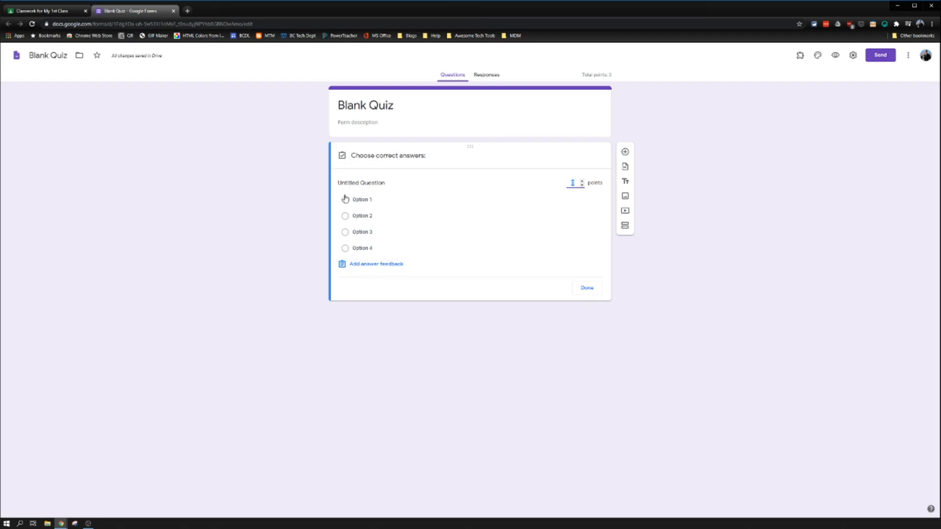
pyautogui.click(345, 199)
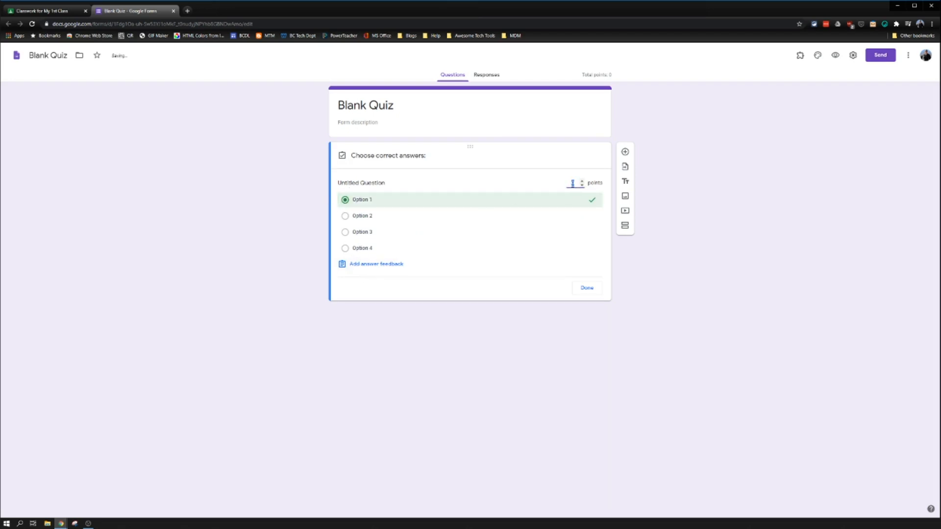
pyautogui.write('5')
pyautogui.click(587, 290)
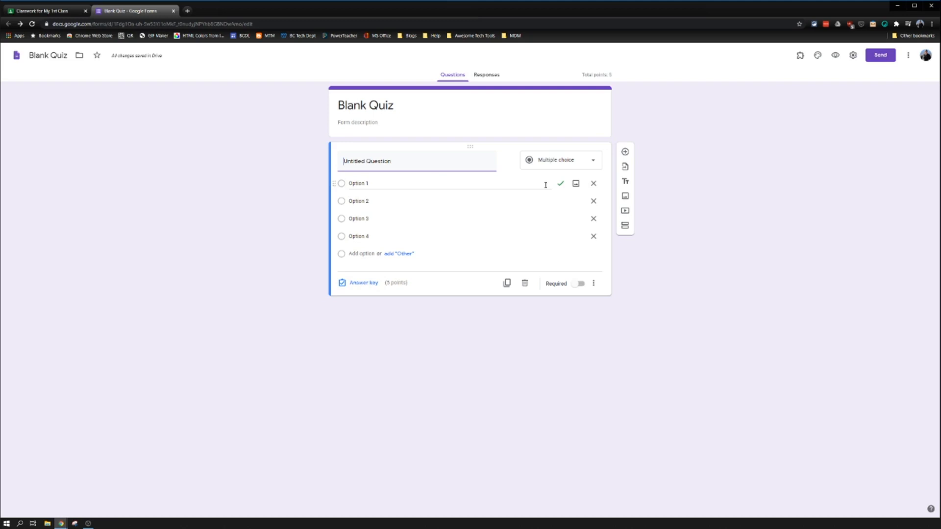
# Duplicate the question and make Option 3 the correct answer of the copy
pyautogui.click(507, 283)
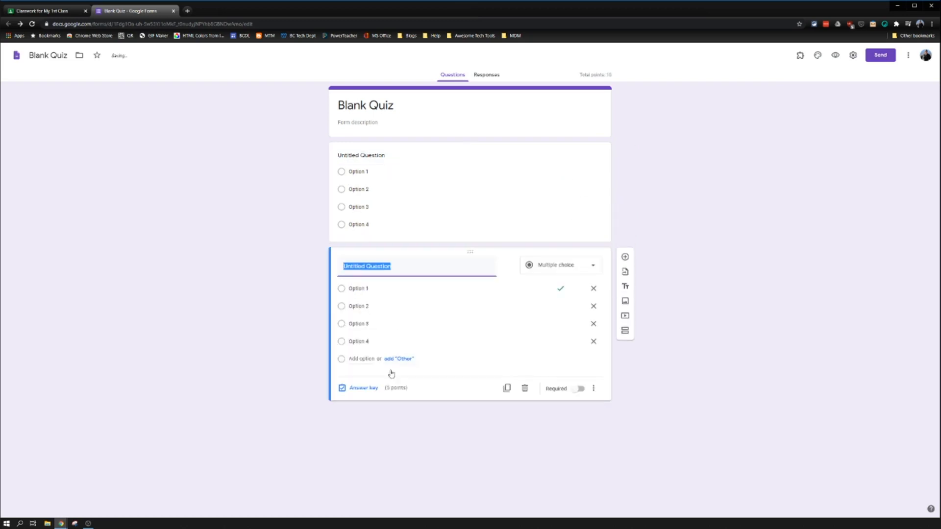
pyautogui.click(358, 389)
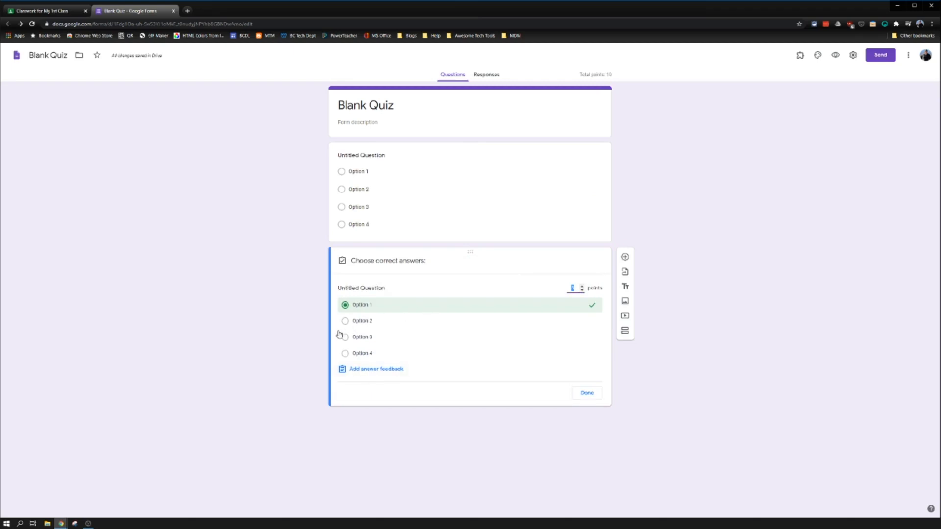
pyautogui.click(352, 337)
pyautogui.click(346, 305)
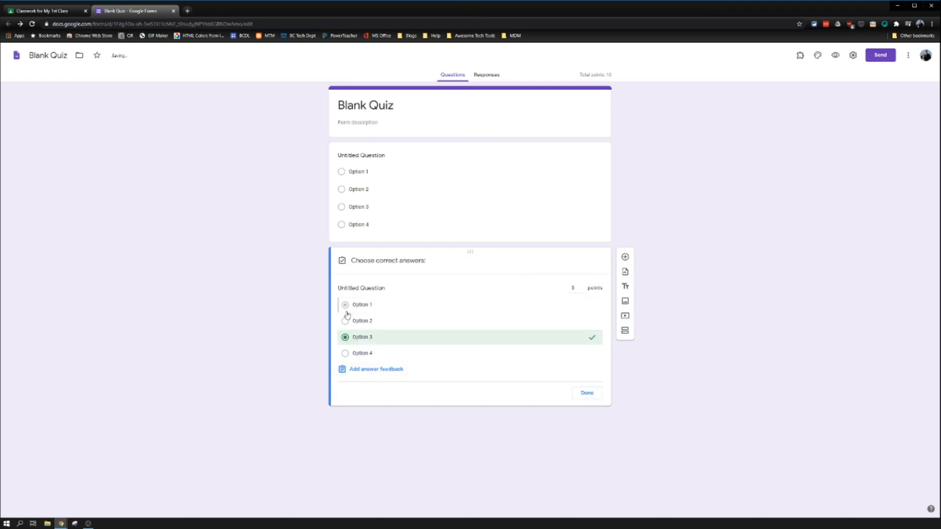
pyautogui.click(587, 394)
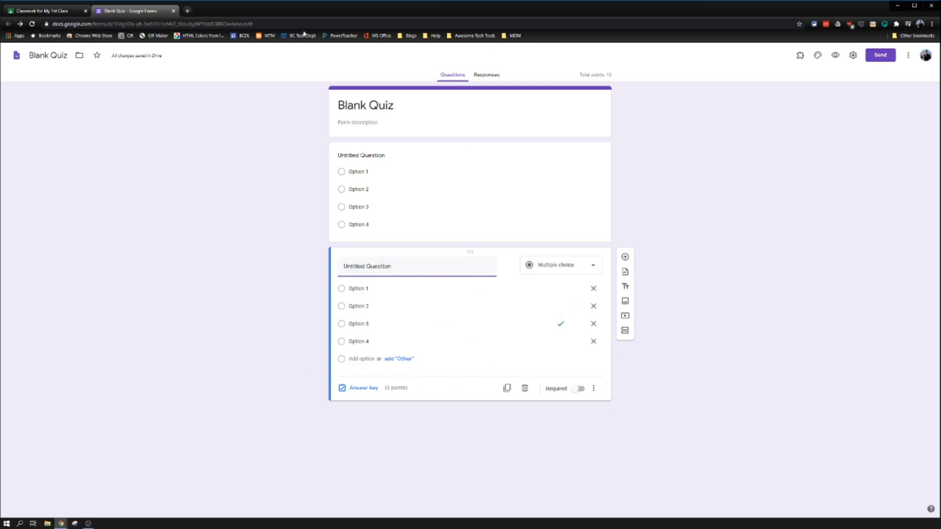
# Rename both the quiz form's heading and its file name to "Quiz 1"
pyautogui.click(33, 55)
pyautogui.moveTo(351, 103); pyautogui.dragTo(394, 105)
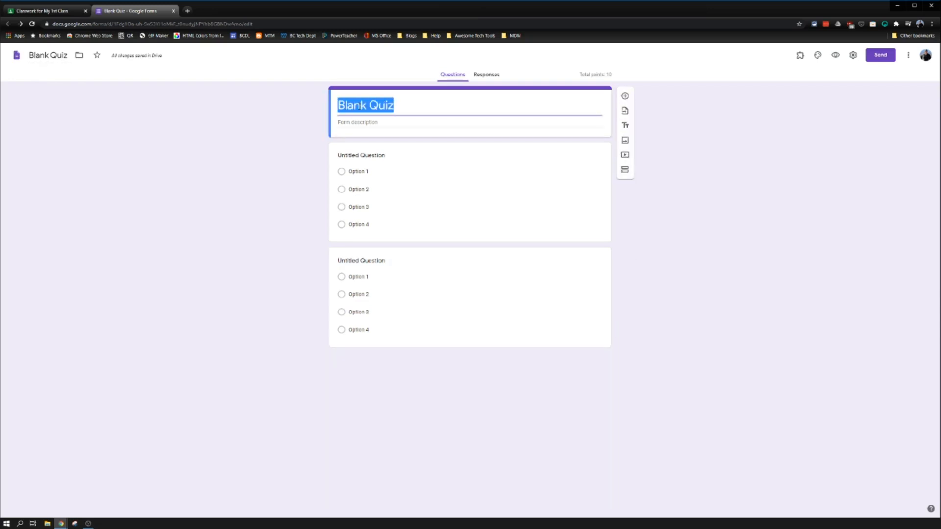
pyautogui.write('Quiz 1')
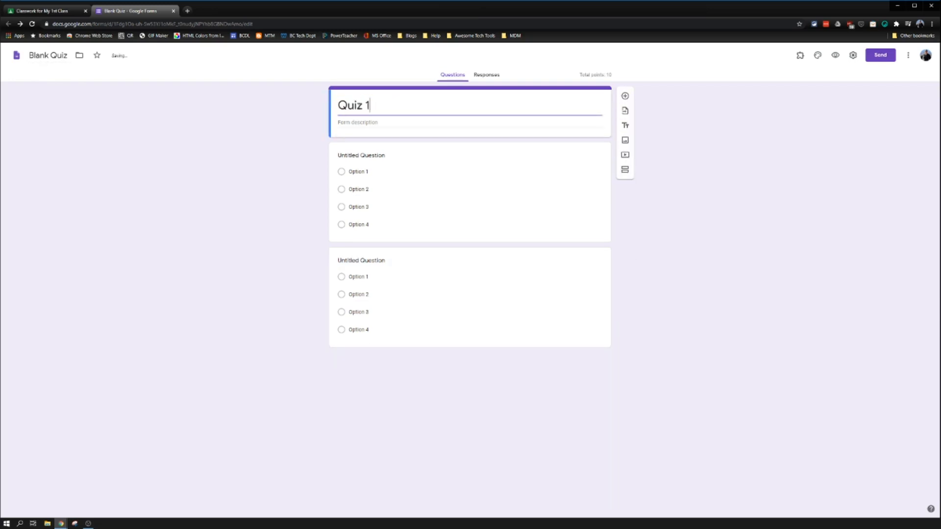
pyautogui.click(145, 117)
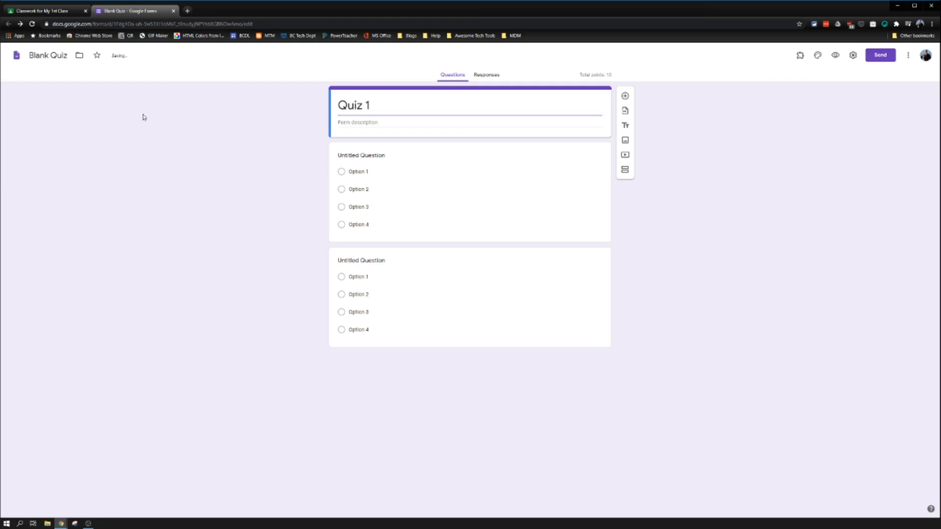
pyautogui.tripleClick(46, 56)
pyautogui.write('Quiz 1')
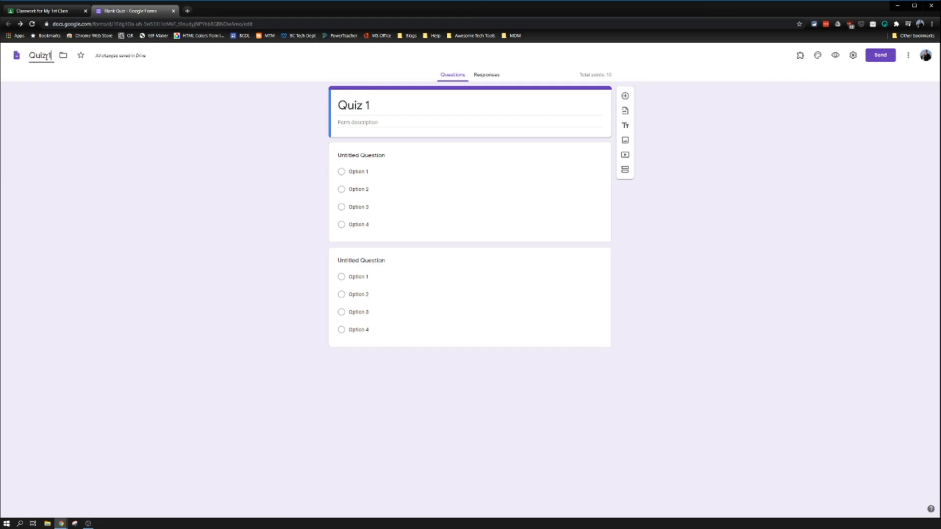
pyautogui.click(168, 244)
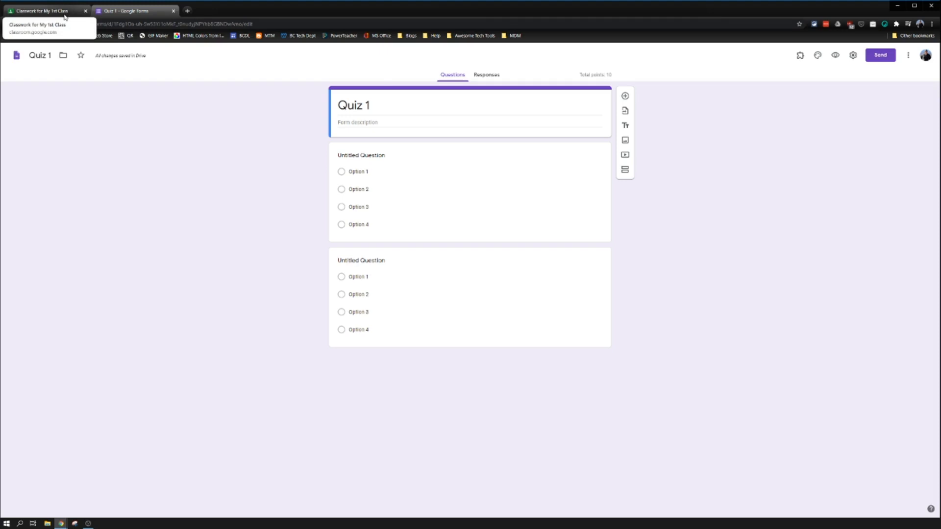
# Close the quiz form, reopen it from the Classroom assignment to check it, and return to the assignment
pyautogui.click(173, 11)
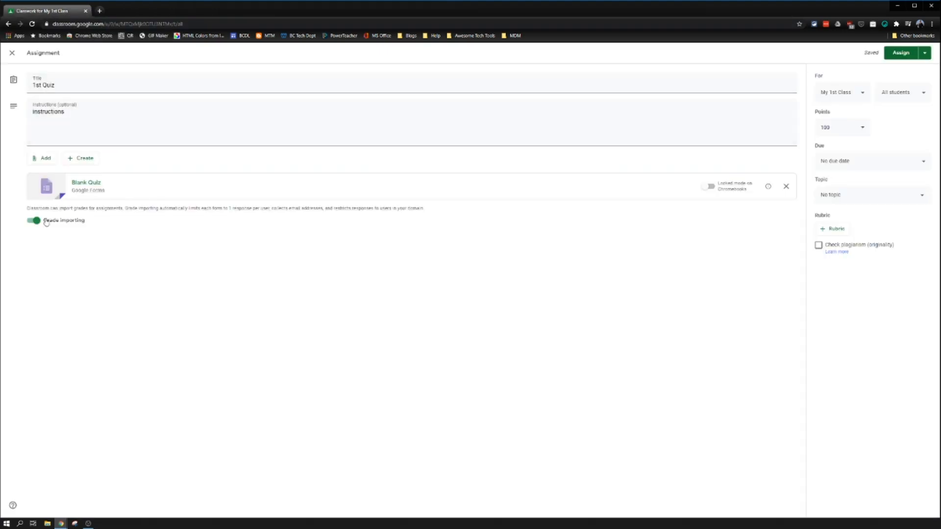
pyautogui.click(86, 183)
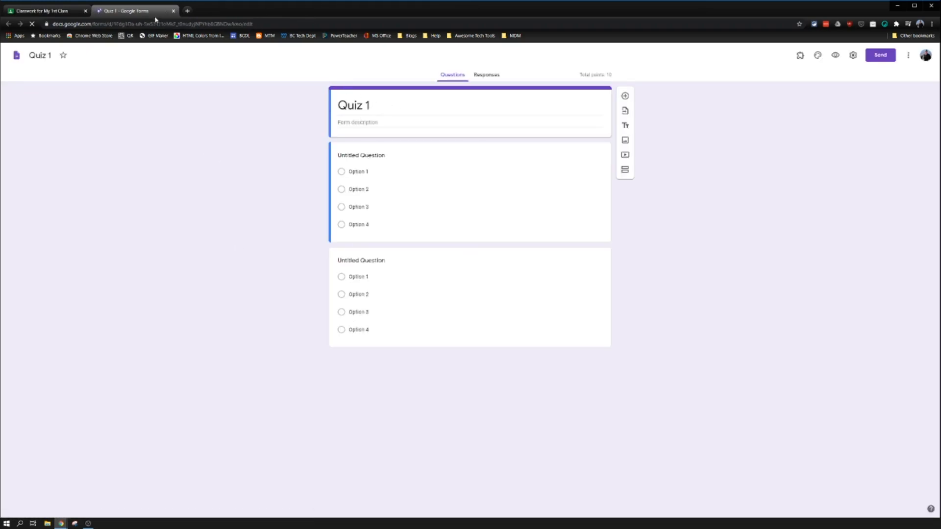
pyautogui.click(173, 11)
# Replace the quiz assignment's instructions with "Take the Quiz"
pyautogui.click(99, 126)
pyautogui.hotkey('ctrl', 'a')
pyautogui.write('Take the Q')
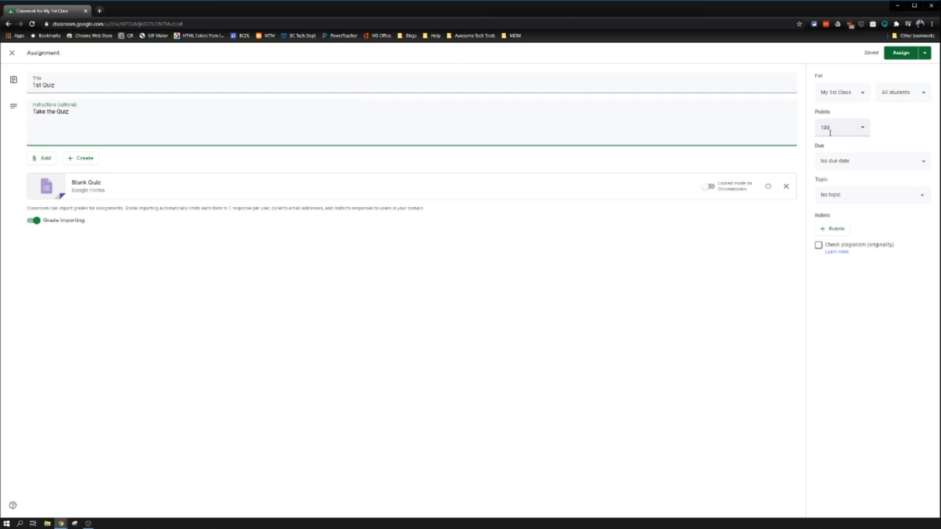
# Set the quiz's due date to Aug 17, 2020 at 3:00 PM and assign it to the class
pyautogui.click(862, 160)
pyautogui.click(869, 190)
pyautogui.click(901, 207)
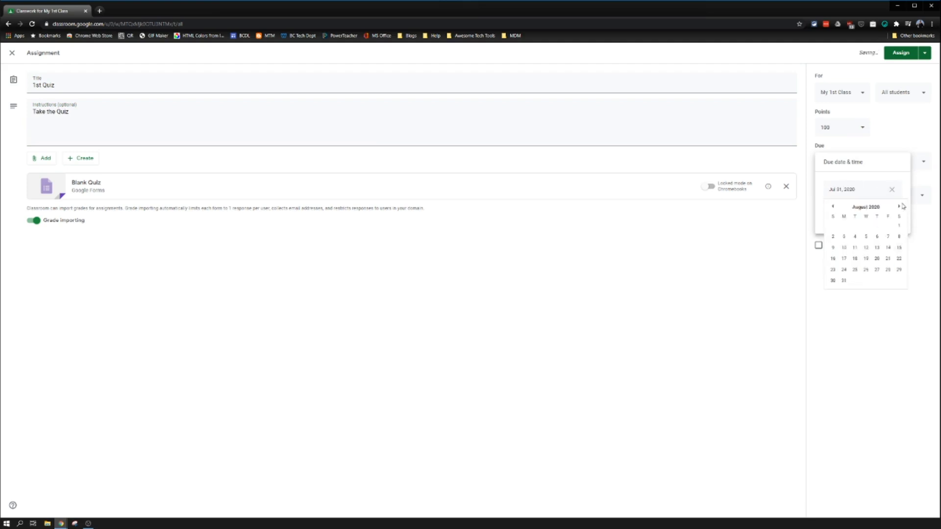
pyautogui.click(844, 258)
pyautogui.click(860, 213)
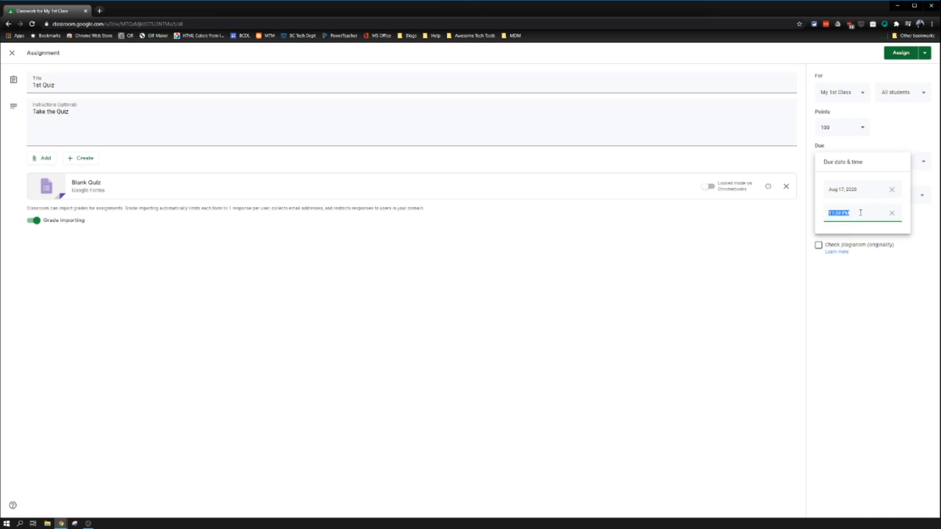
pyautogui.write('8')
pyautogui.press('Tab')
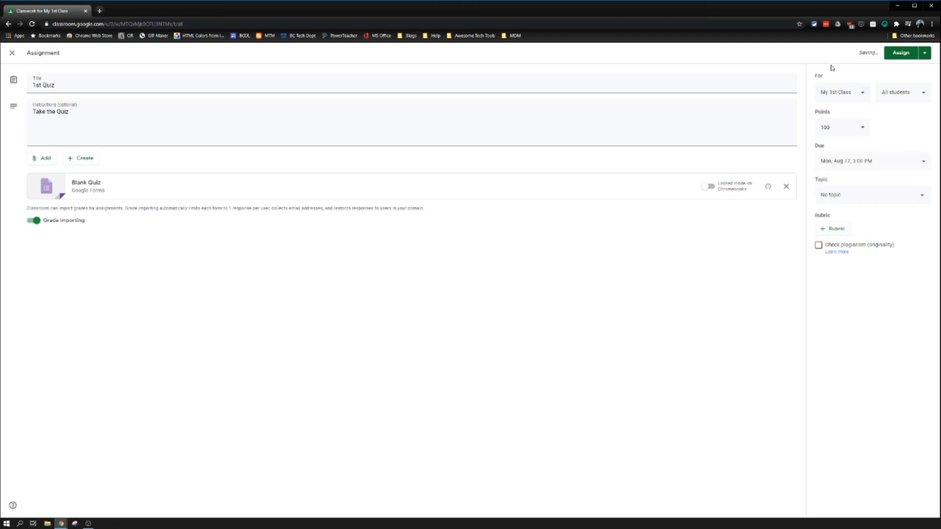
pyautogui.click(902, 53)
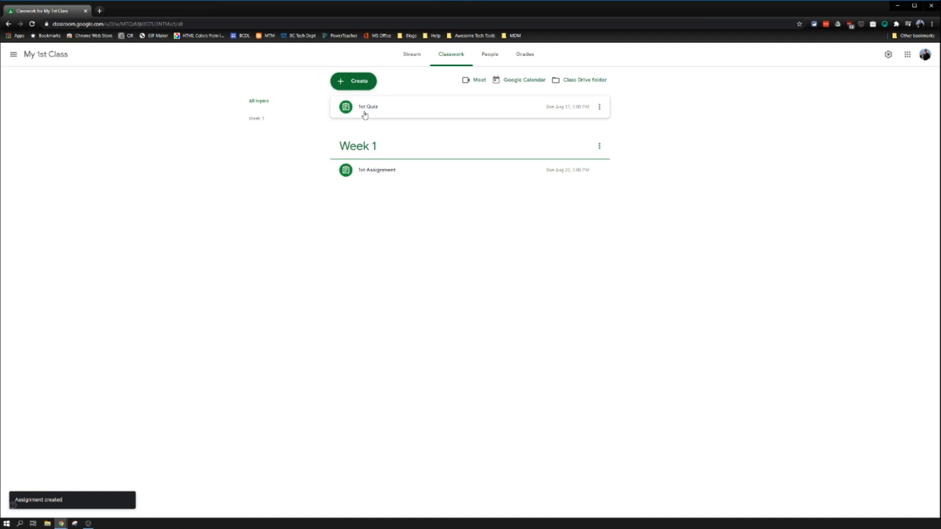
# Edit the 1st Quiz assignment to place it under the Week 1 topic and save the change
pyautogui.click(389, 108)
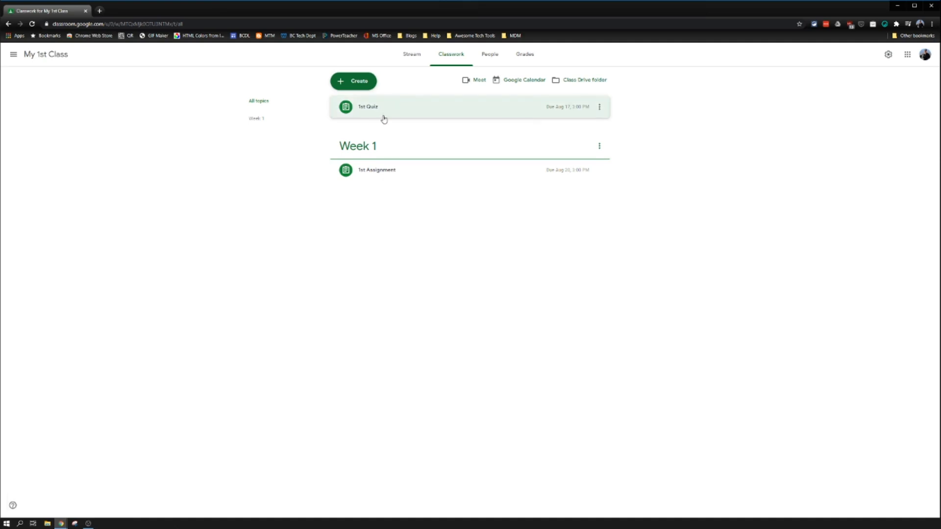
pyautogui.click(599, 107)
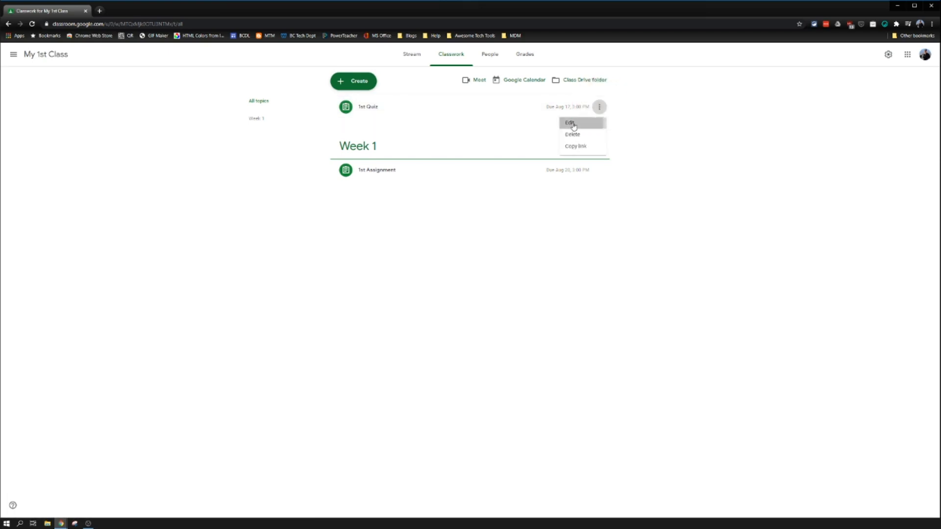
pyautogui.click(572, 124)
pyautogui.click(863, 199)
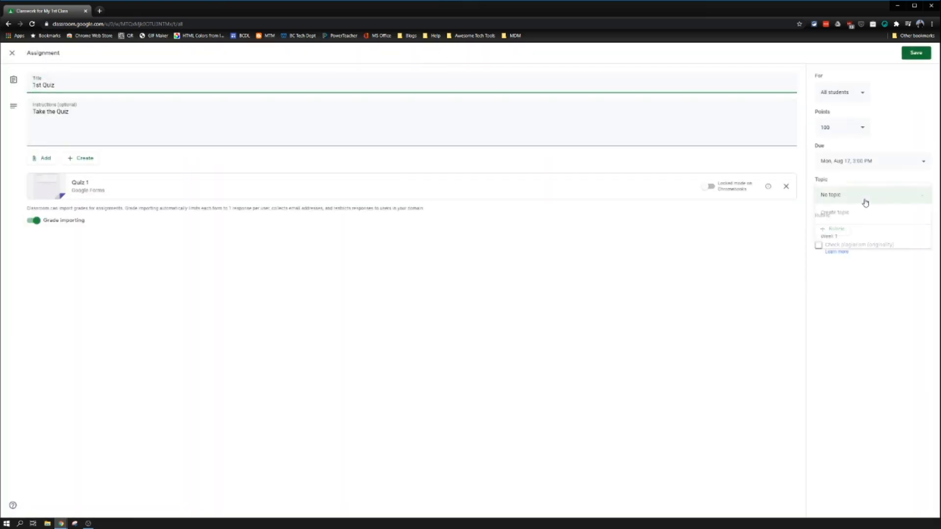
pyautogui.click(838, 238)
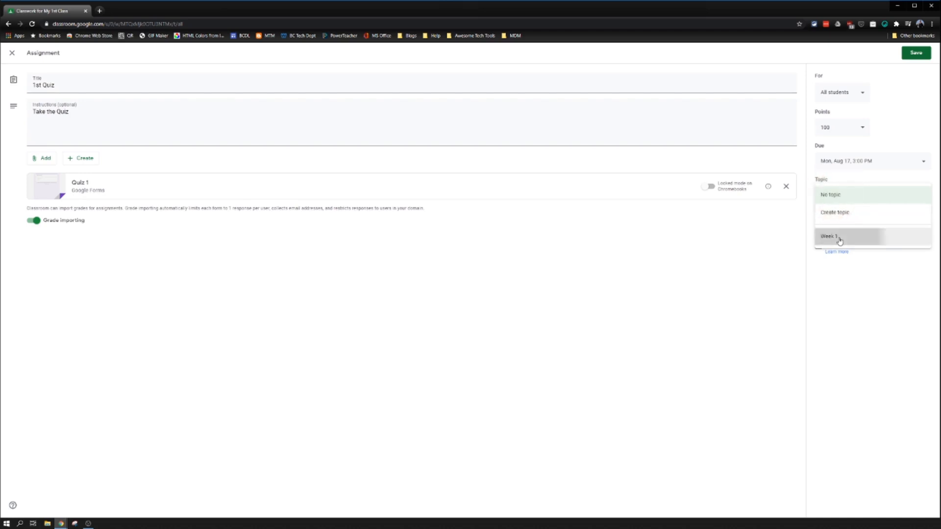
pyautogui.click(914, 55)
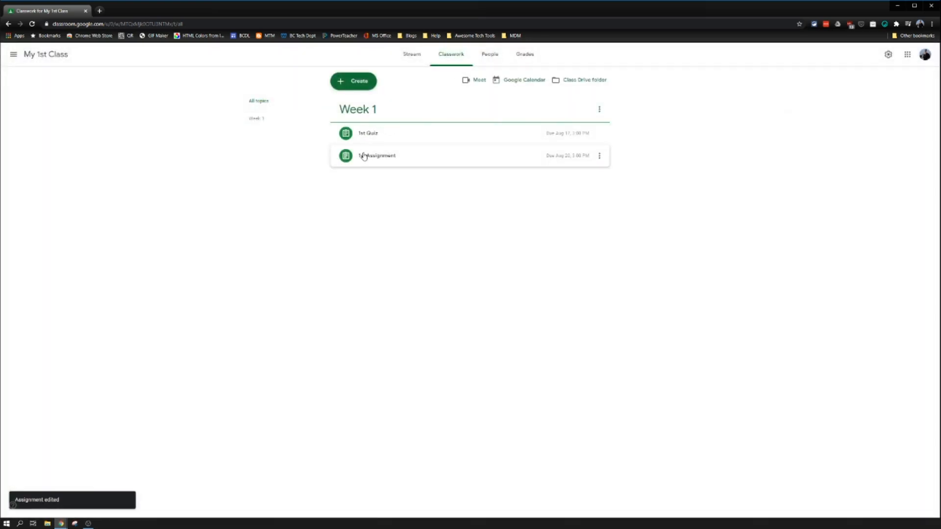
# Create a question titled "Question 1" with the instructions "What is your favorite color?"
pyautogui.click(353, 82)
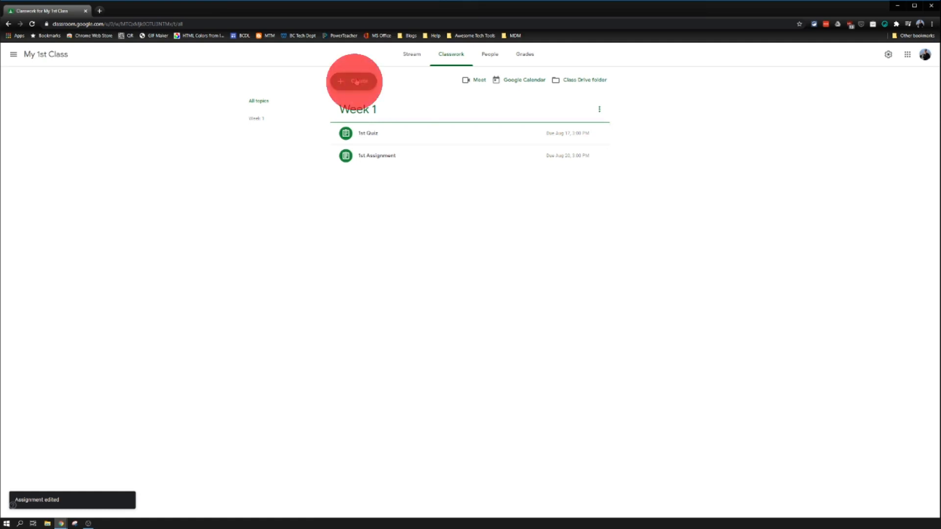
pyautogui.click(367, 141)
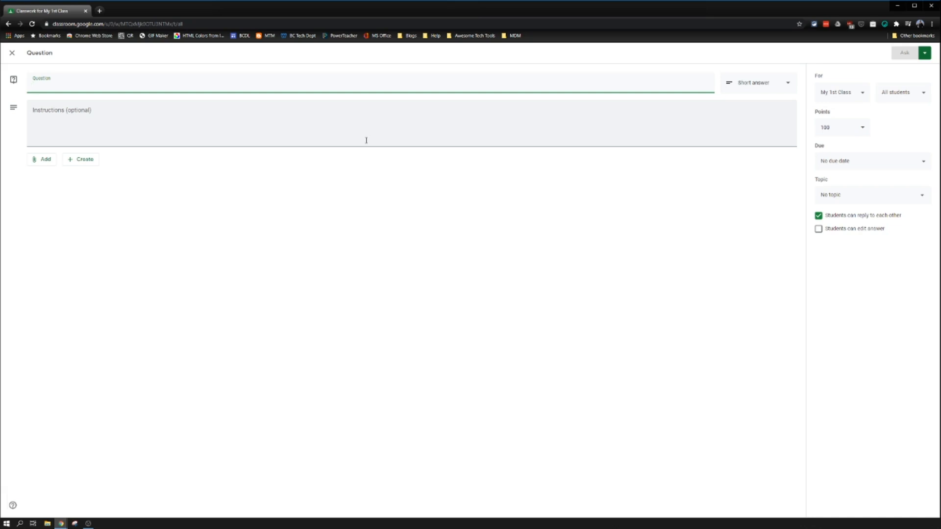
pyautogui.write('Question 1')
pyautogui.click(353, 124)
pyautogui.write('W')
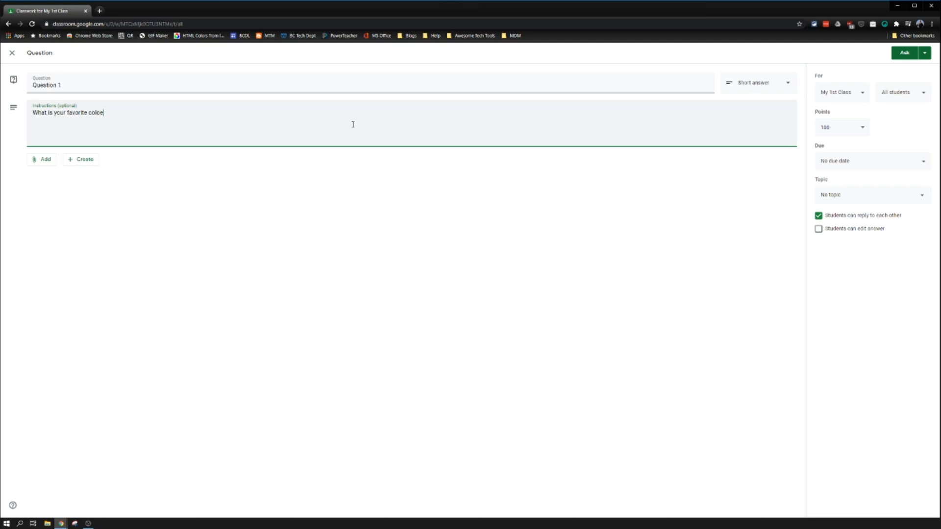
pyautogui.write('hat is your favorite color?')
# Make the question multiple choice with the options green, blue, pink and red
pyautogui.click(768, 87)
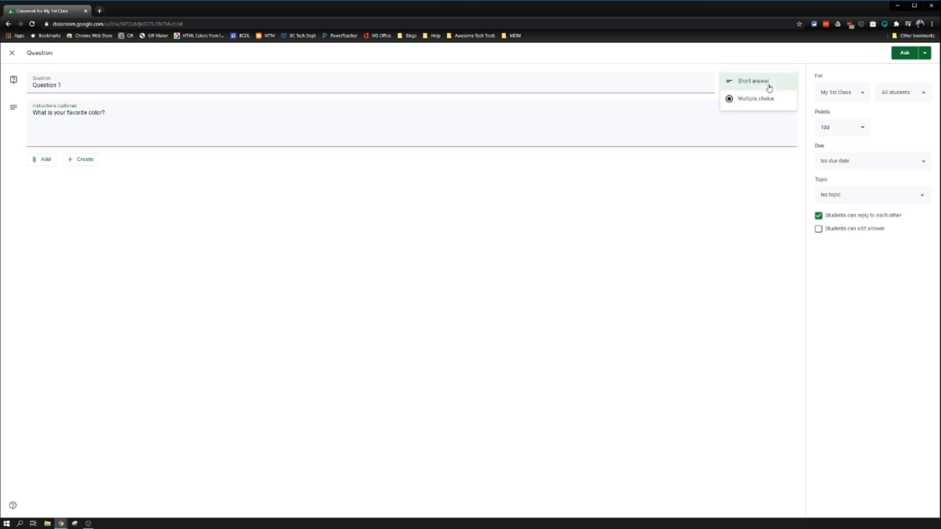
pyautogui.click(760, 104)
pyautogui.click(69, 159)
pyautogui.write('green')
pyautogui.press('Return')
pyautogui.write('blue')
pyautogui.press('Return')
pyautogui.write('pink')
pyautogui.press('Return')
pyautogui.write('t')
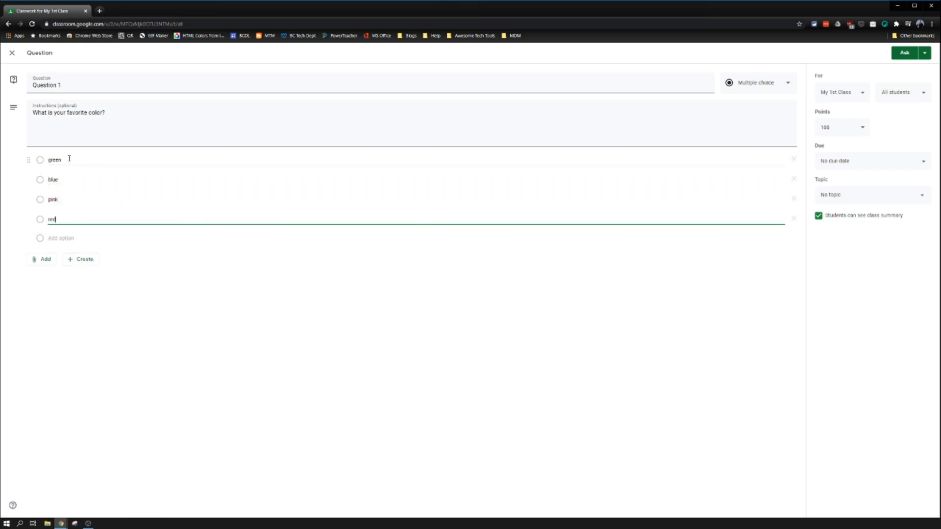
pyautogui.click(147, 300)
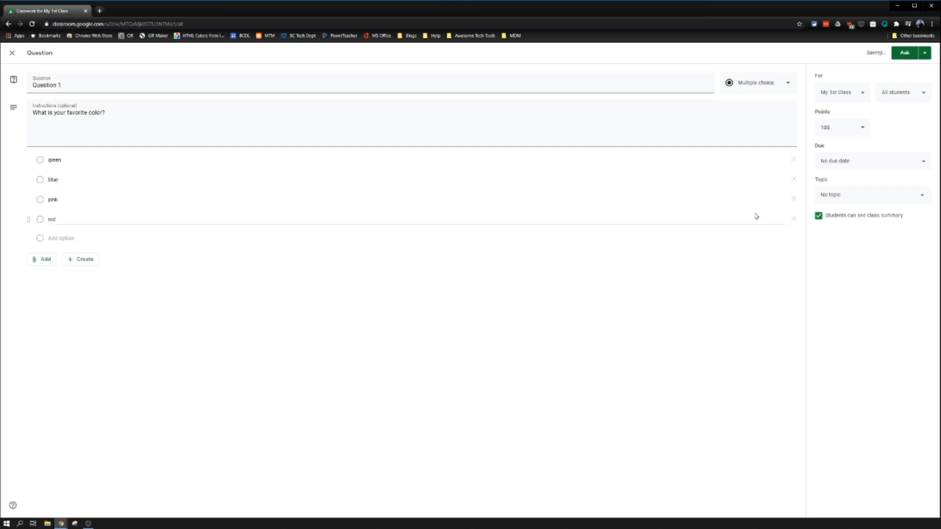
# Place the question under a new topic named "Week 2" and make it ungraded
pyautogui.click(837, 200)
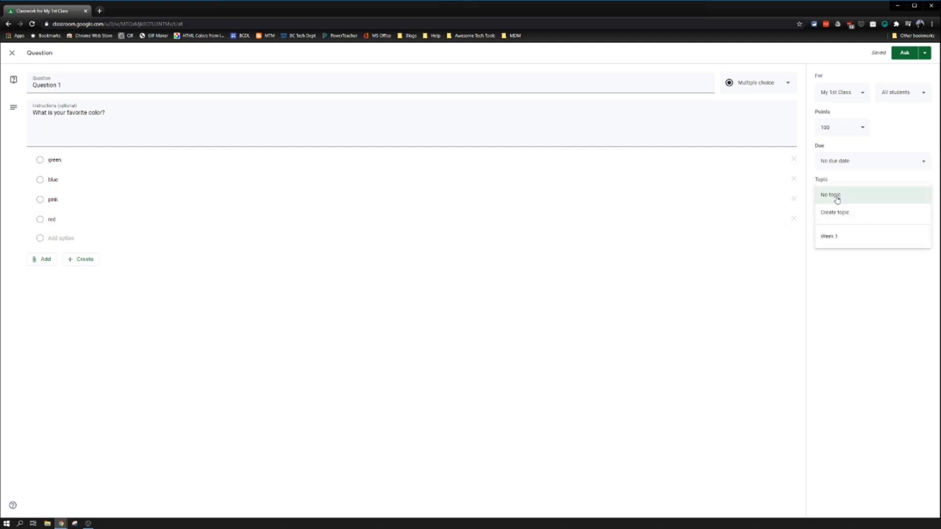
pyautogui.click(845, 220)
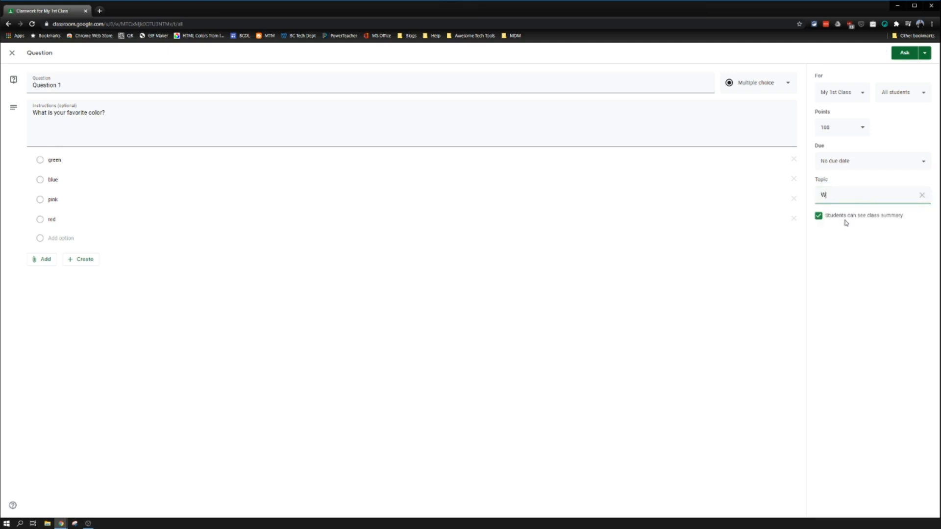
pyautogui.click(841, 128)
pyautogui.click(833, 146)
# Set the question's due date to Aug 24, 2020 at 3:00 PM and ask it to the class
pyautogui.click(886, 155)
pyautogui.click(884, 191)
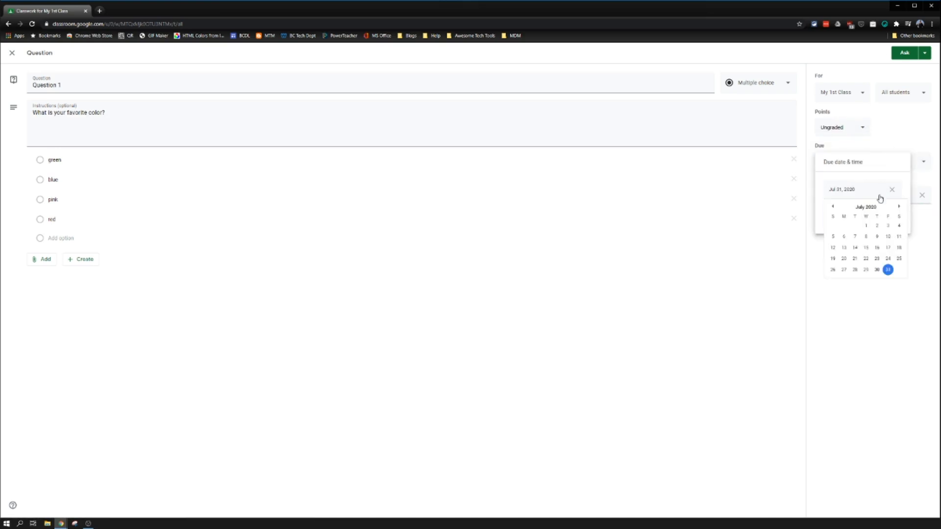
pyautogui.click(899, 206)
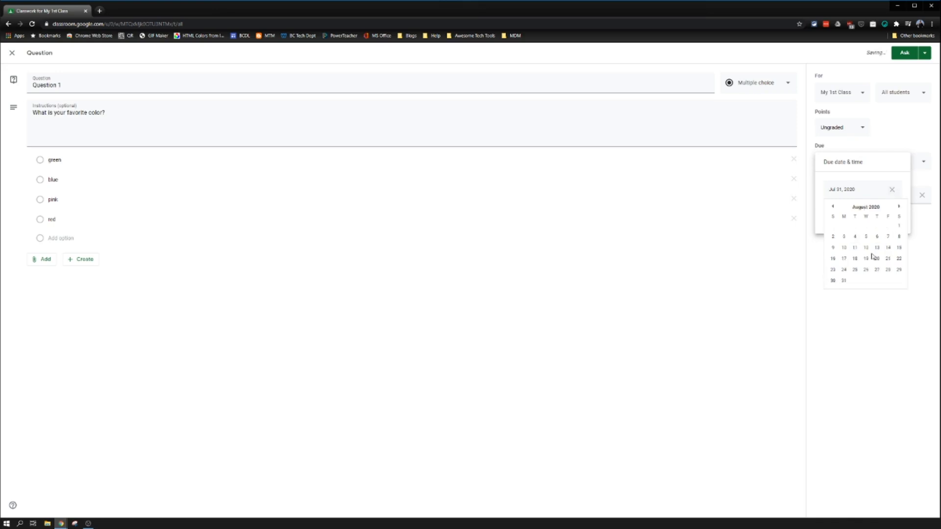
pyautogui.click(844, 270)
pyautogui.click(871, 214)
pyautogui.write('8')
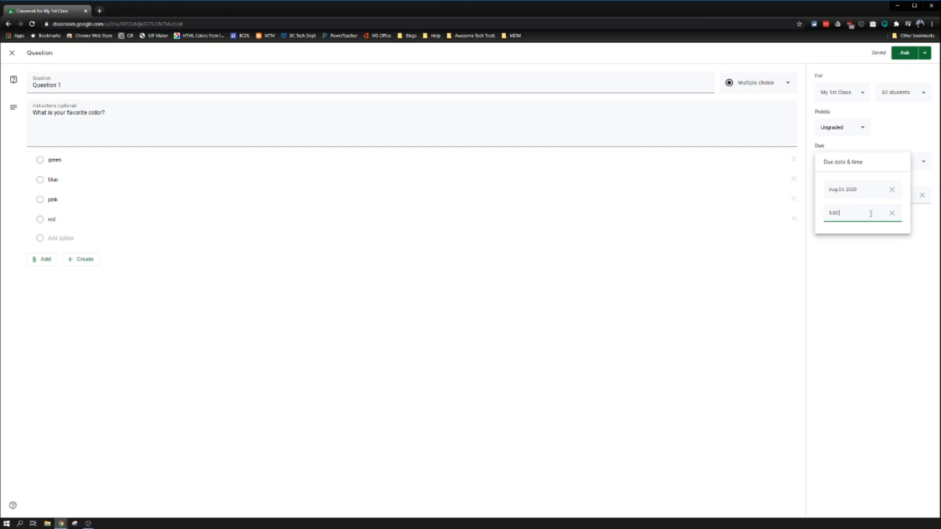
pyautogui.click(857, 256)
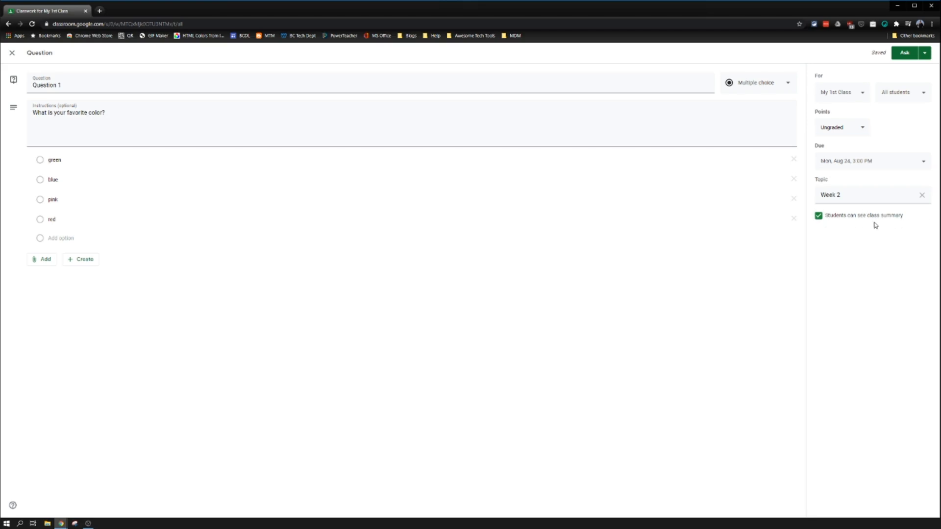
pyautogui.click(748, 87)
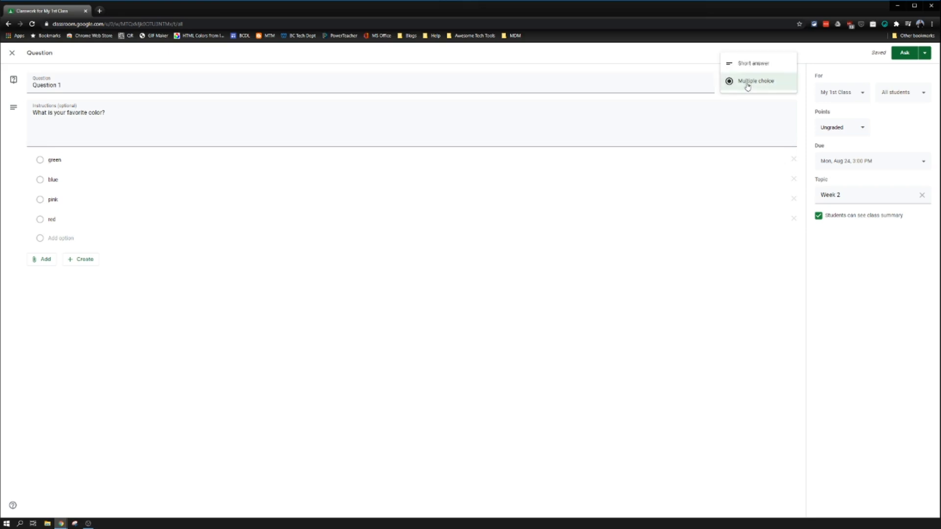
pyautogui.click(853, 255)
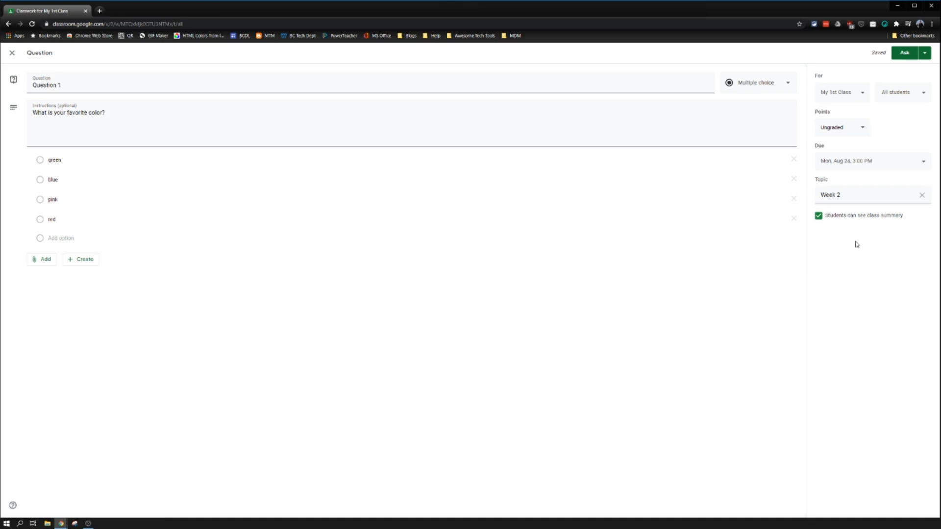
pyautogui.click(905, 54)
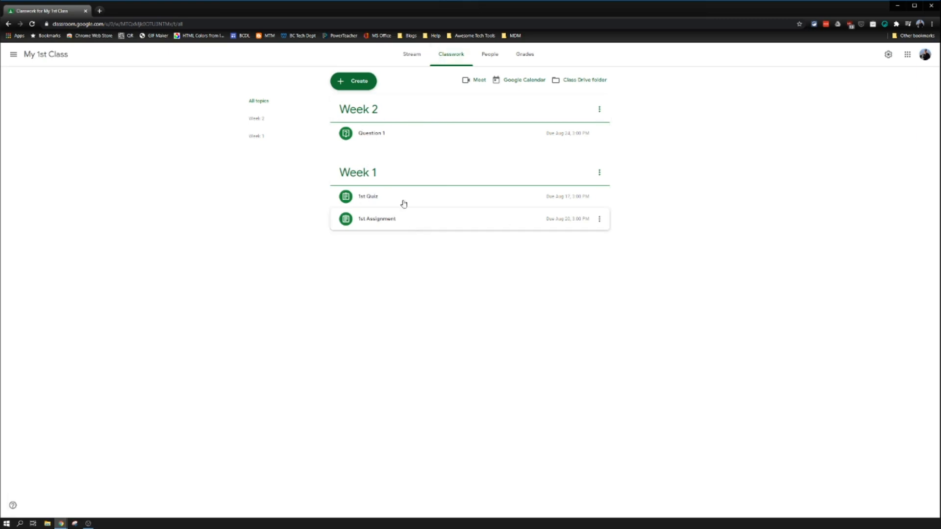
# Reorder the classwork topics so that Week 1 sits above Week 2
pyautogui.moveTo(407, 113); pyautogui.dragTo(387, 234)
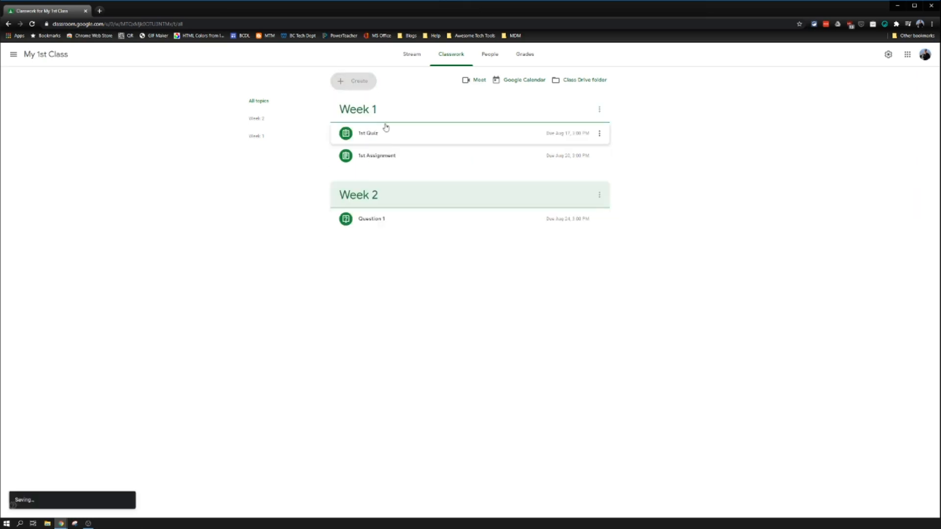
pyautogui.moveTo(396, 110); pyautogui.dragTo(391, 202)
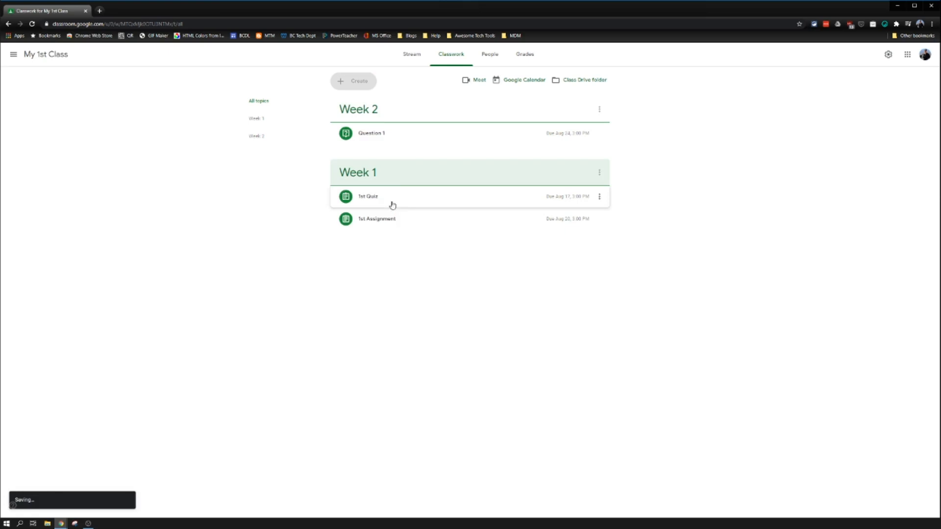
pyautogui.moveTo(384, 109); pyautogui.dragTo(395, 211)
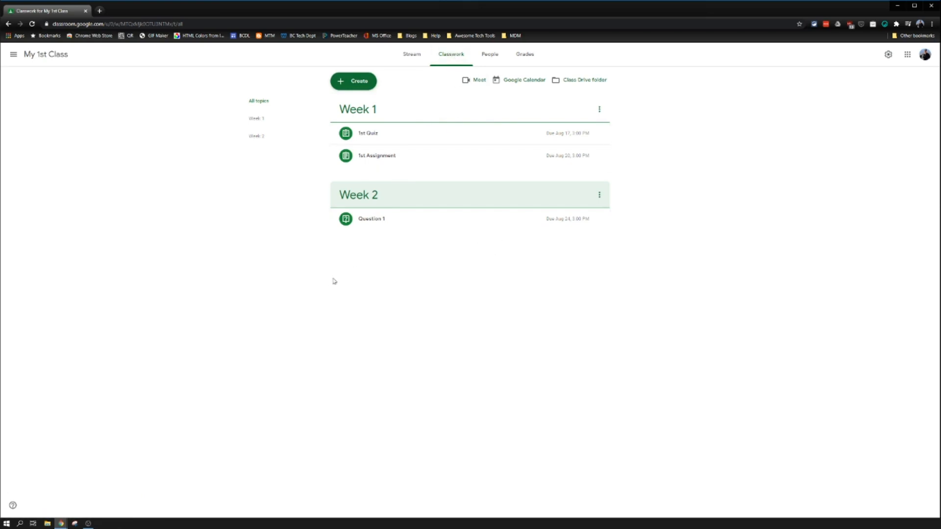
# View the Week 1 and Week 2 topics separately, and return to all topics
pyautogui.click(251, 122)
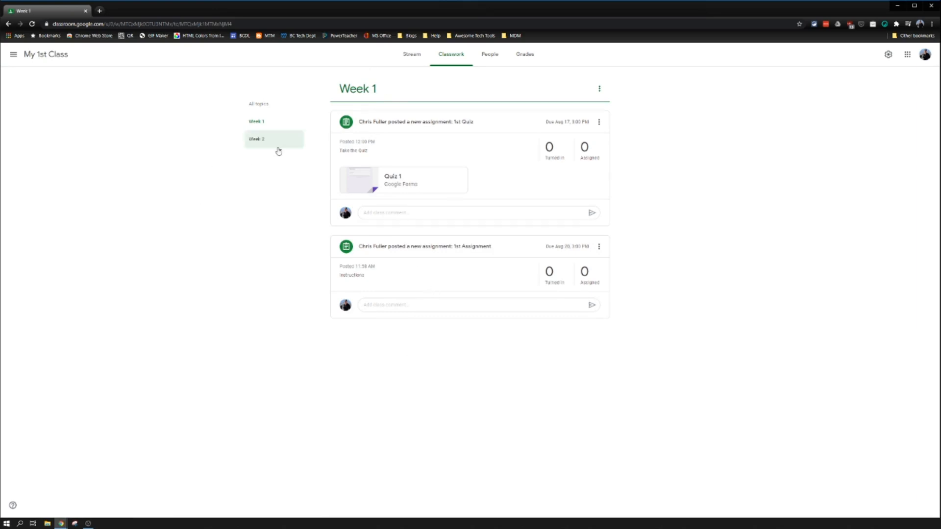
pyautogui.click(255, 138)
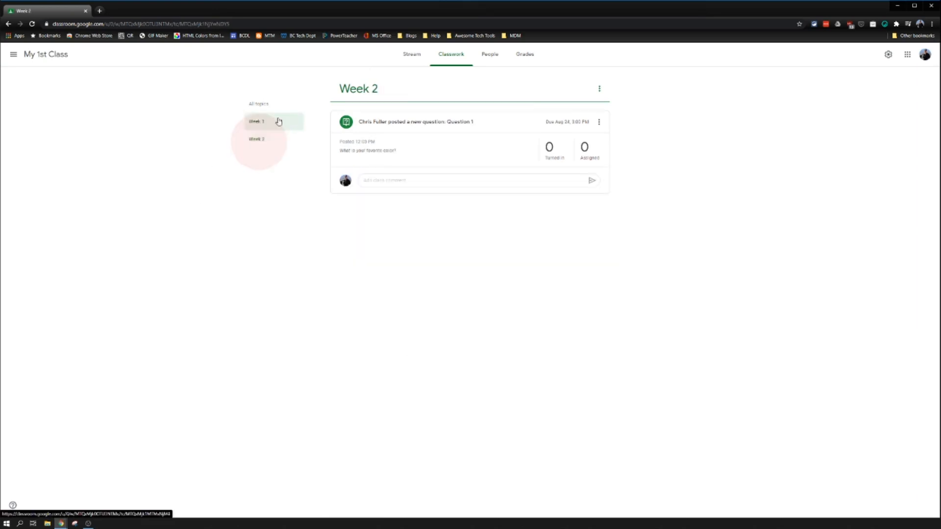
pyautogui.click(259, 102)
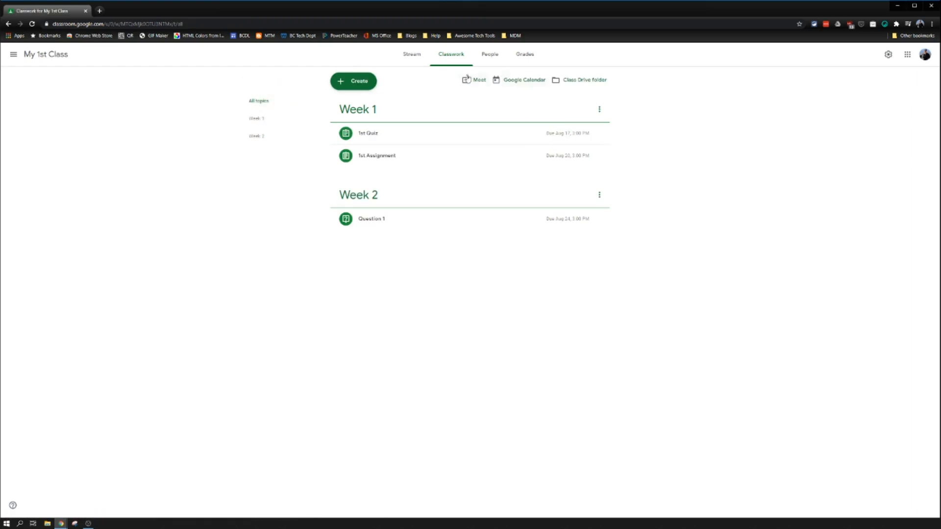
# Create a material titled "class website" with the description "go here for info"
pyautogui.click(348, 84)
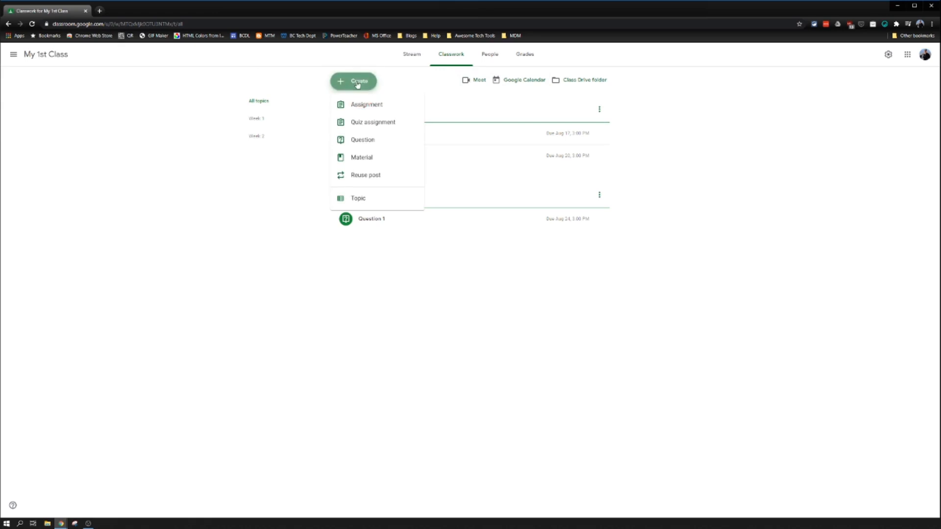
pyautogui.click(356, 161)
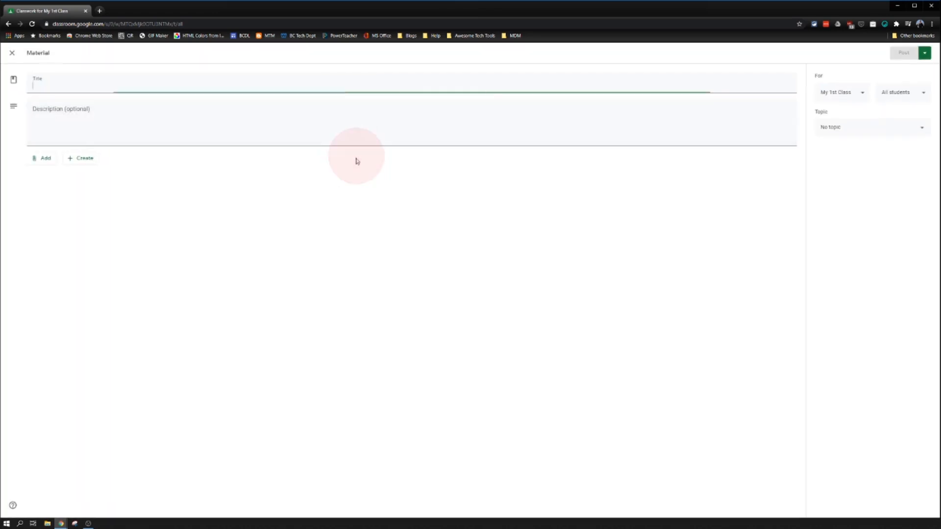
pyautogui.write('cl')
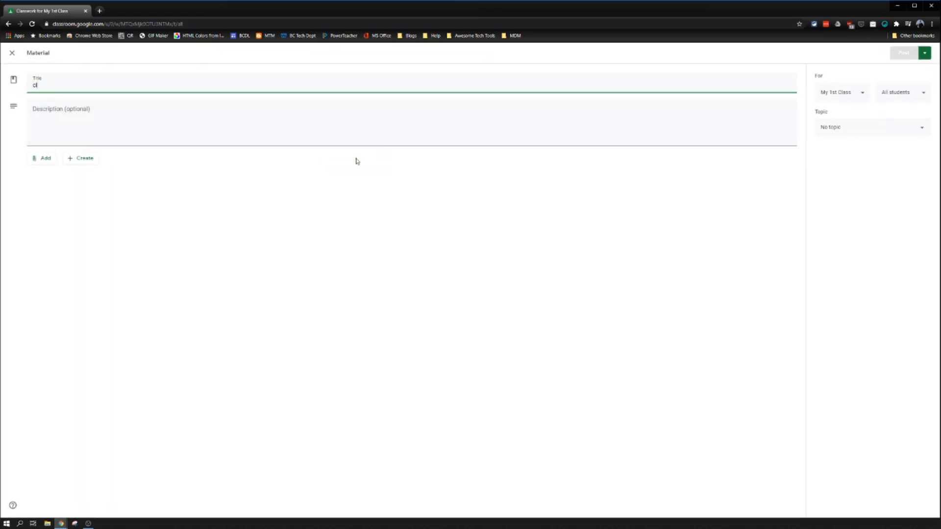
pyautogui.write('ass website')
pyautogui.press('Tab')
pyautogui.write('go here')
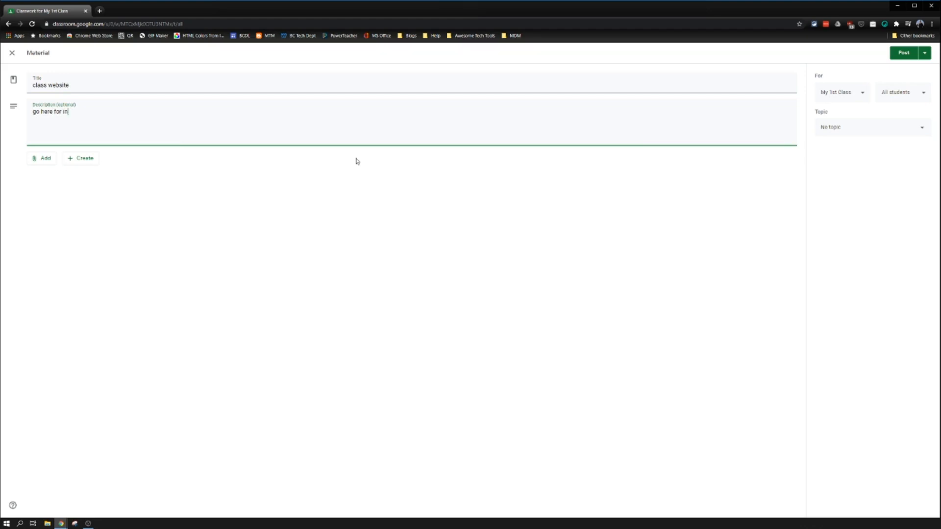
# Attach the link bcldt.blogspot.com to the material and post it to the class
pyautogui.click(41, 158)
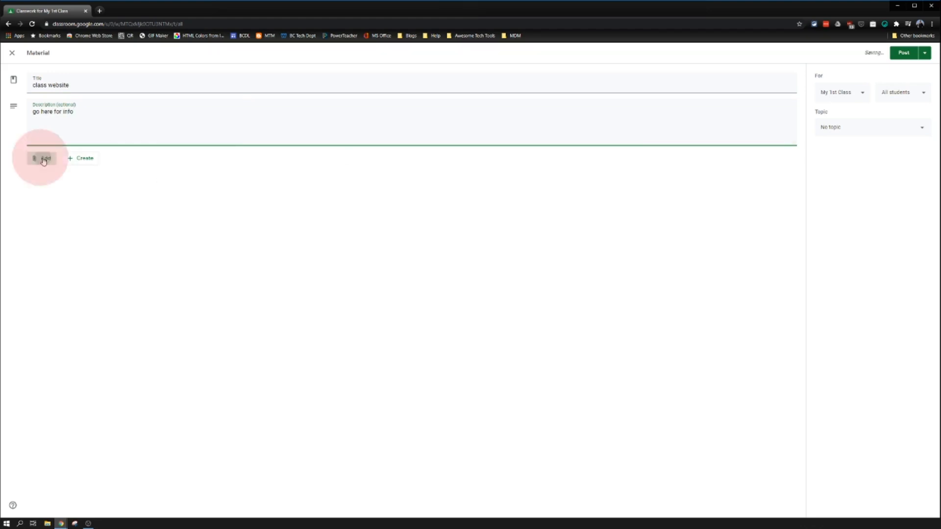
pyautogui.click(52, 187)
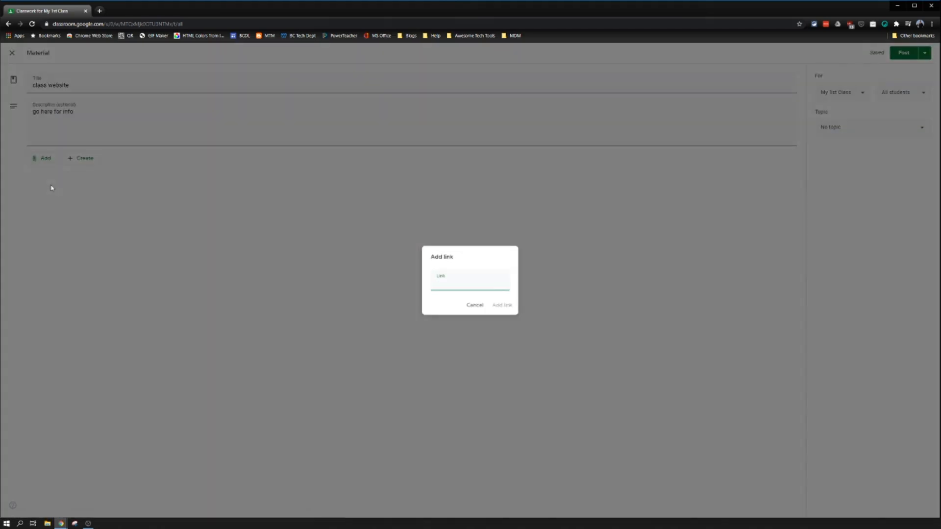
pyautogui.write('bcldt.blogspot.com')
pyautogui.press('Return')
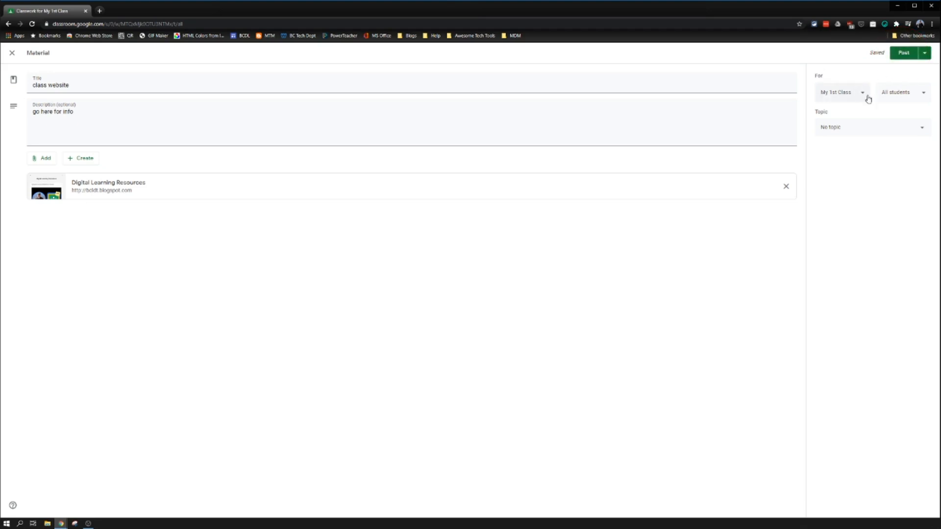
pyautogui.click(903, 51)
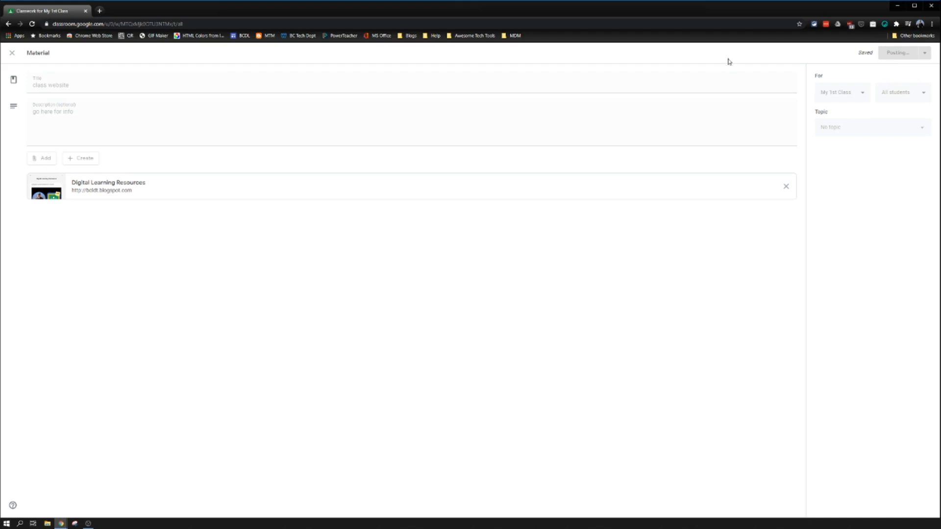
# Move the class website material into the Week 2 topic, beneath Question 1
pyautogui.moveTo(371, 109)
pyautogui.mouseDown()
pyautogui.moveTo(374, 127)
pyautogui.moveTo(415, 99)
pyautogui.moveTo(360, 114)
pyautogui.mouseUp()
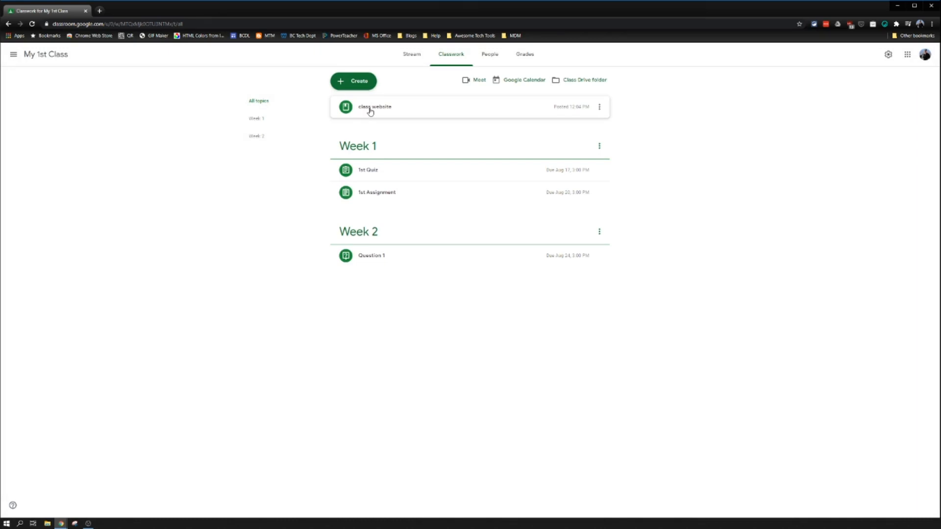
pyautogui.moveTo(369, 111); pyautogui.dragTo(391, 264)
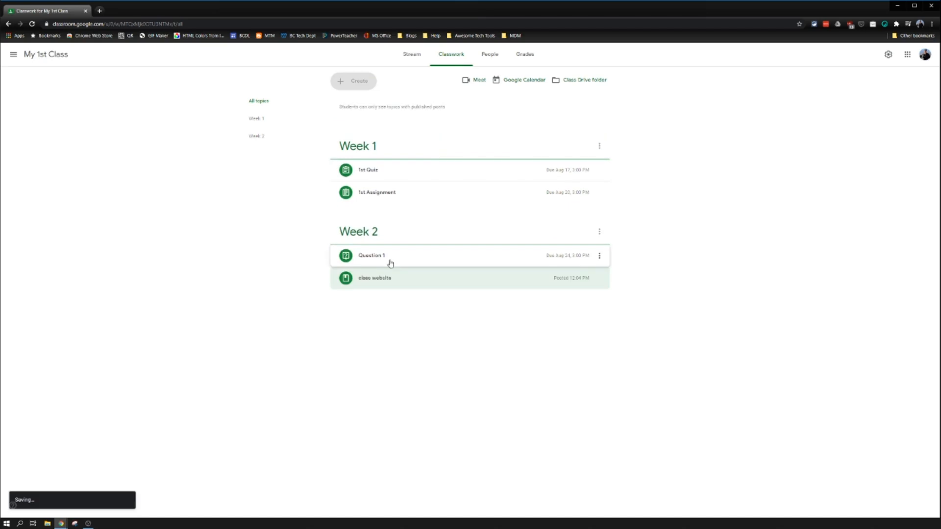
pyautogui.click(255, 123)
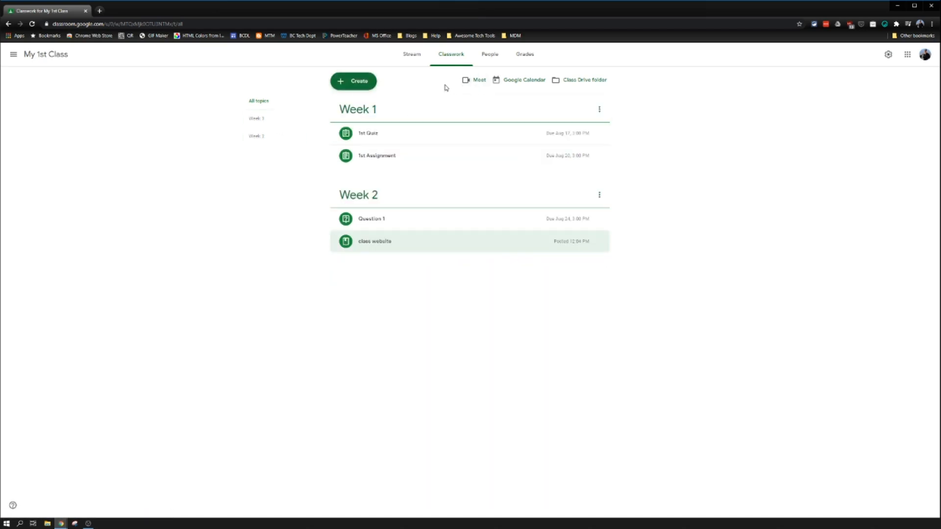
# Reuse the Question 1 post from My 1st Class, creating new copies of all attachments
pyautogui.click(358, 84)
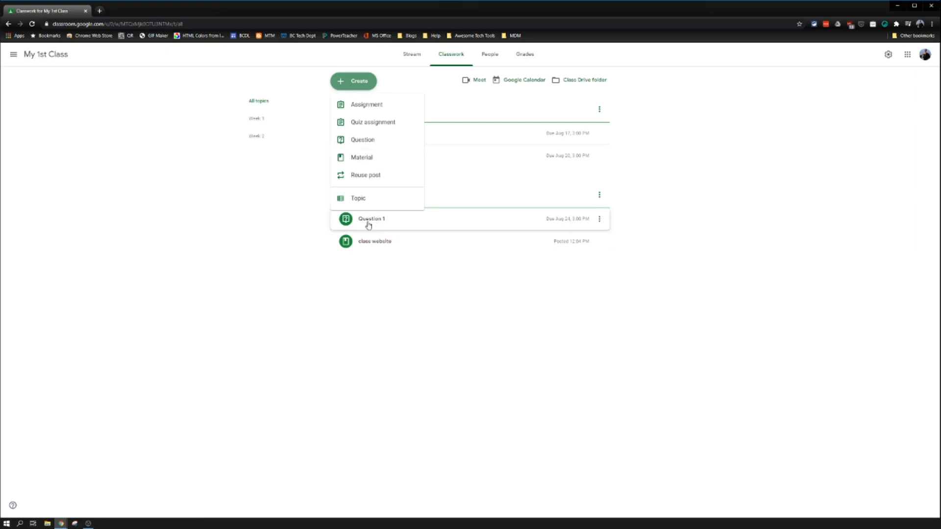
pyautogui.click(361, 175)
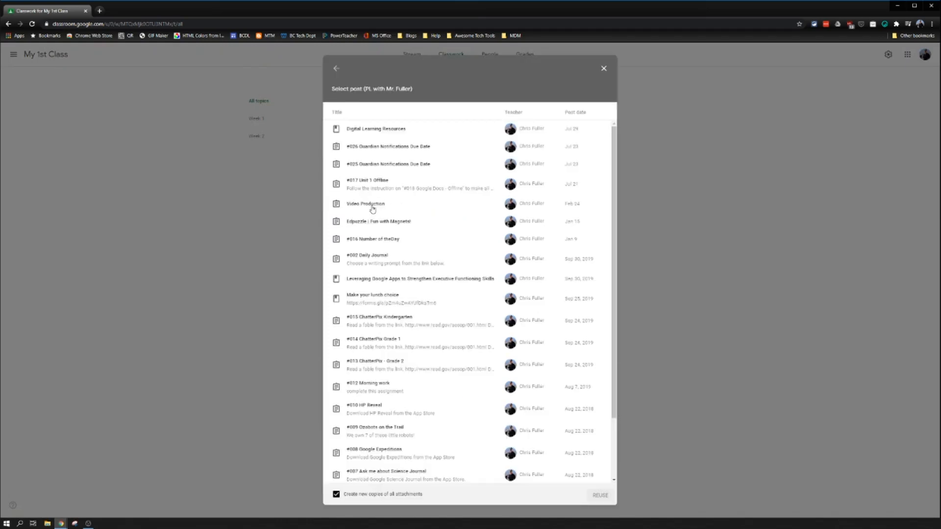
pyautogui.click(334, 69)
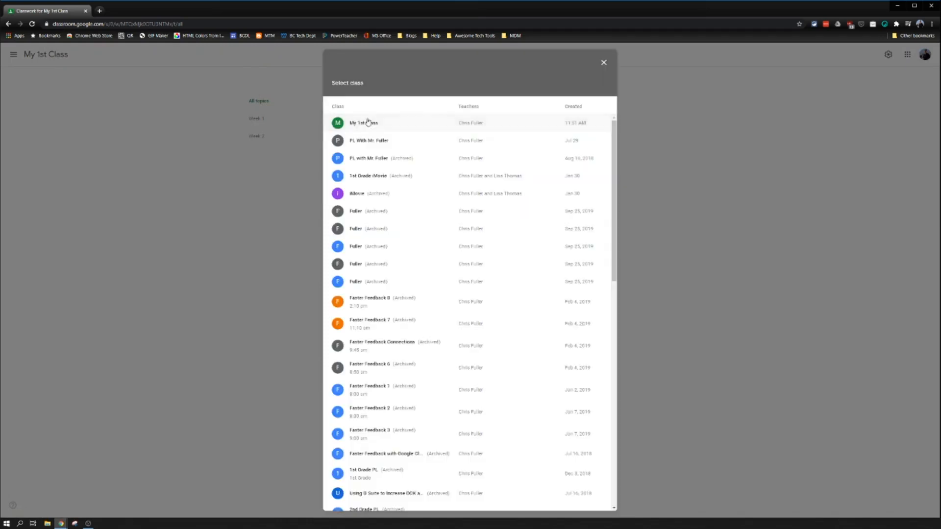
pyautogui.click(367, 124)
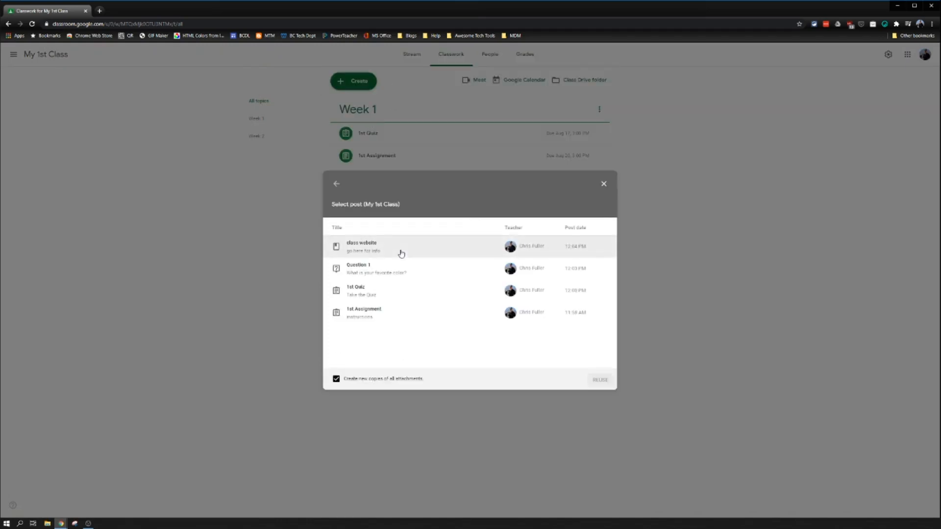
pyautogui.click(362, 270)
pyautogui.click(601, 380)
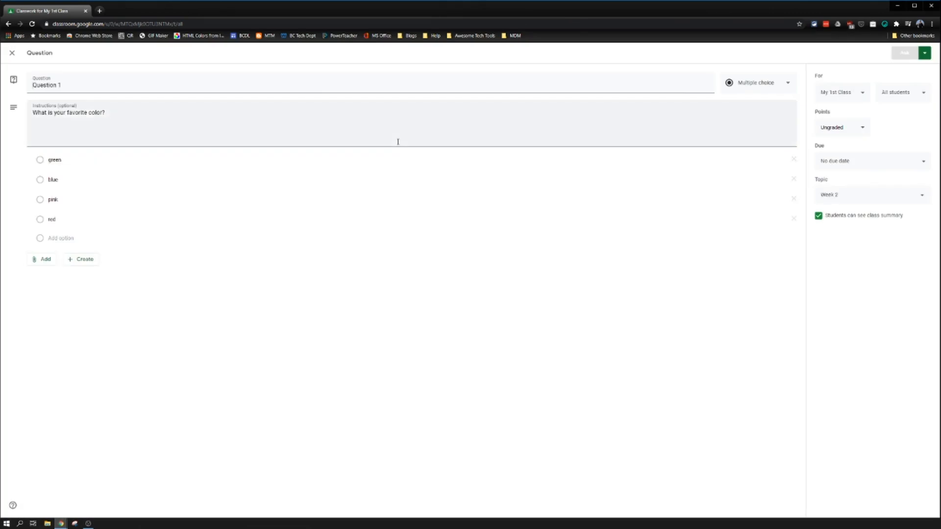
# Review the reused question's instructions and answer choices, assign it to the Week 1 topic and post it to the class
pyautogui.tripleClick(54, 116)
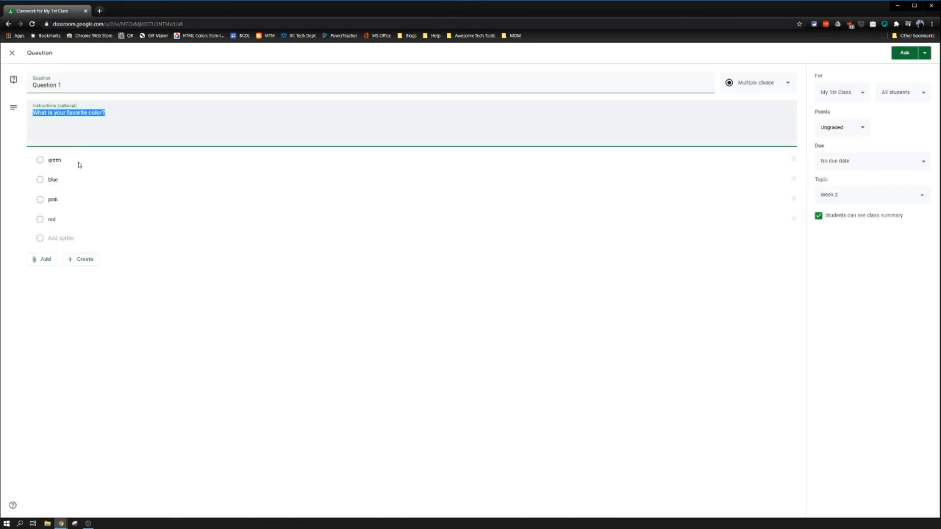
pyautogui.press('Tab')
pyautogui.press('Tab')
pyautogui.press('Tab')
pyautogui.press('Tab')
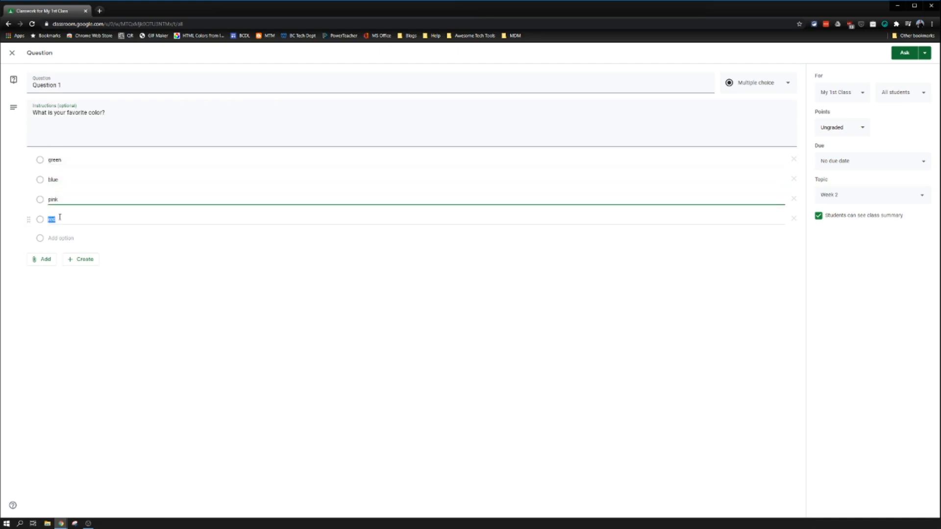
pyautogui.click(847, 196)
pyautogui.click(848, 178)
pyautogui.click(905, 53)
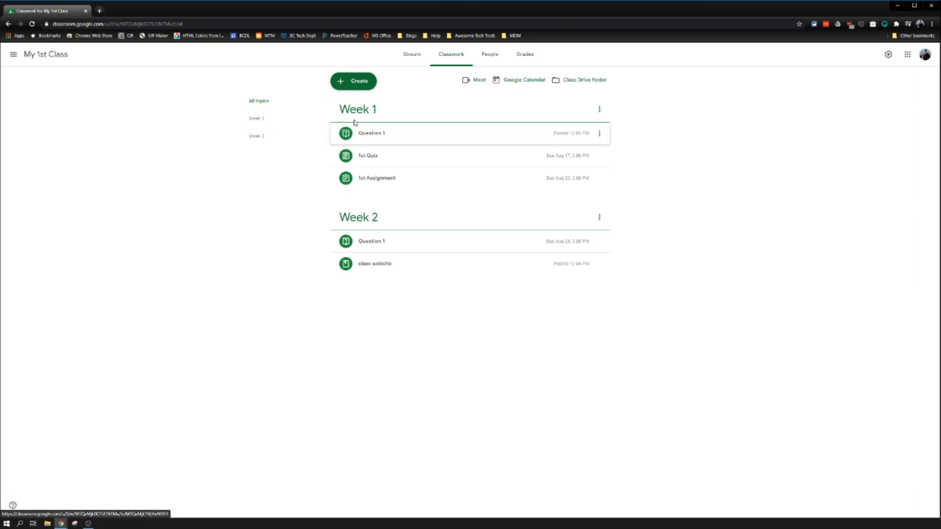
pyautogui.click(356, 84)
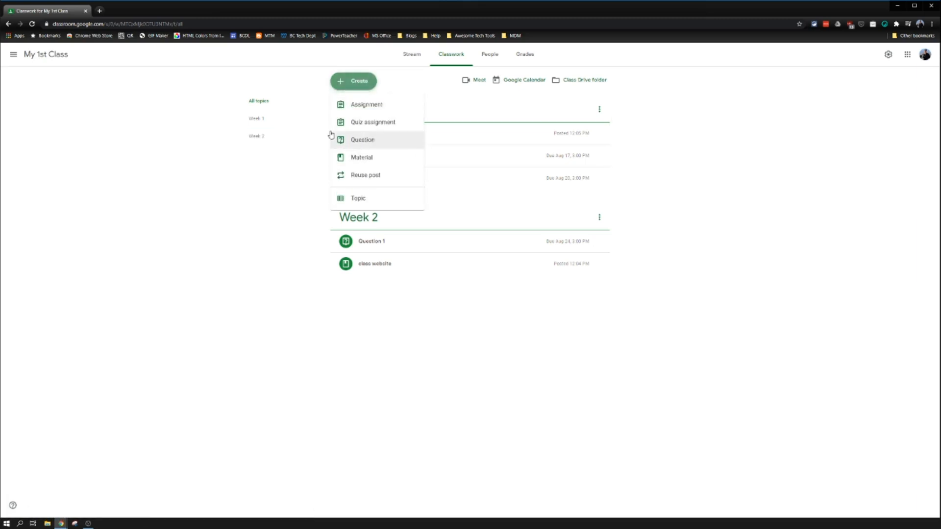
pyautogui.click(323, 394)
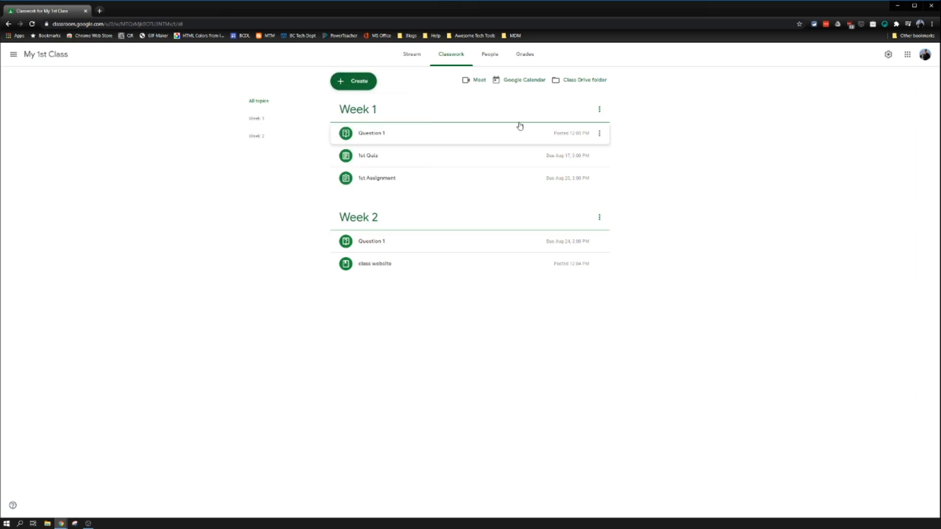
pyautogui.click(474, 82)
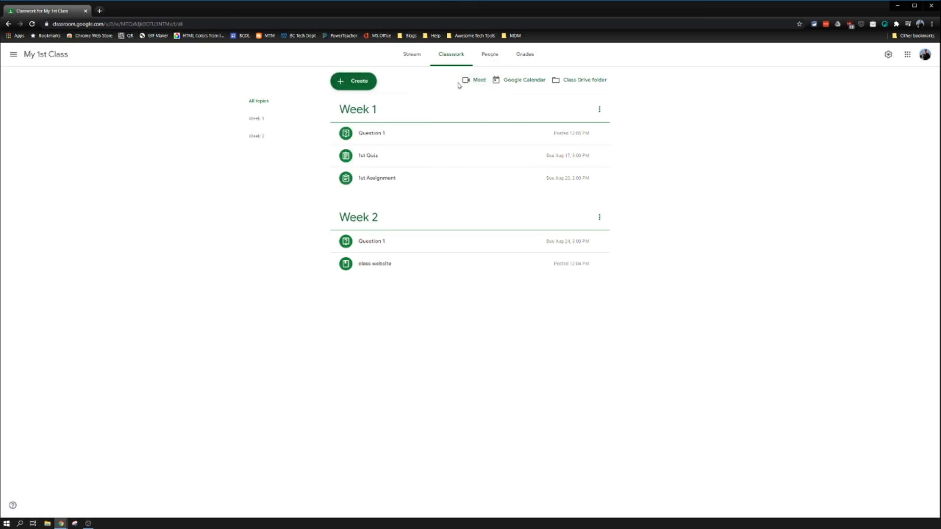
pyautogui.click(516, 85)
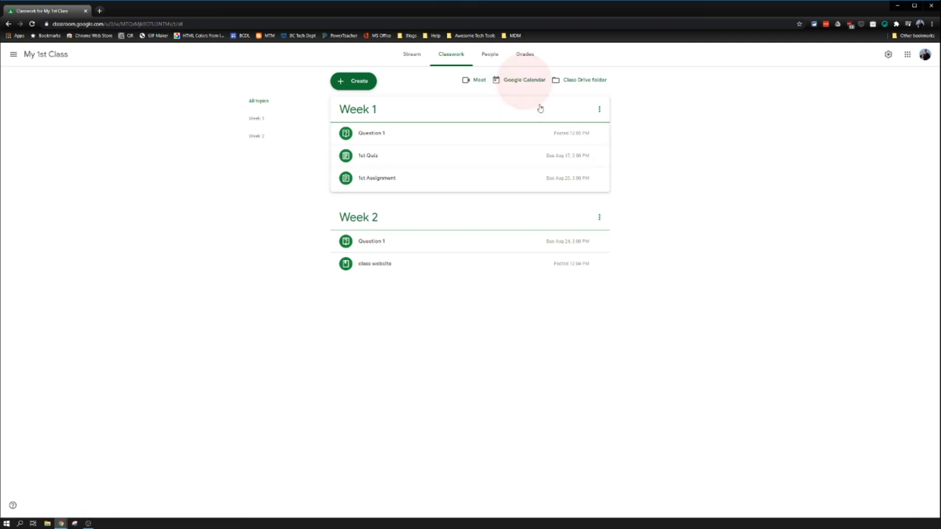
# Open the class's Google Calendar, follow the 1st Assignment event's link to its Classroom post, and return to the Classwork page
pyautogui.click(524, 80)
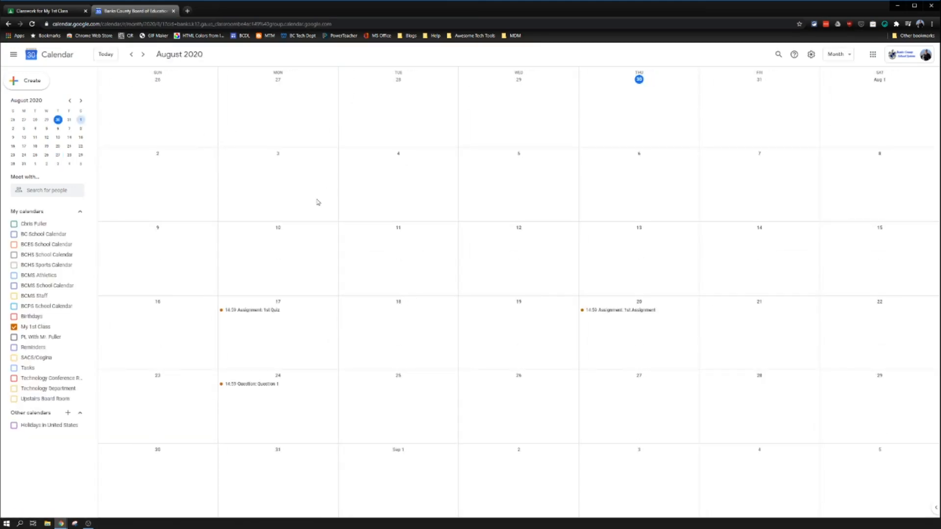
pyautogui.click(287, 313)
pyautogui.click(622, 314)
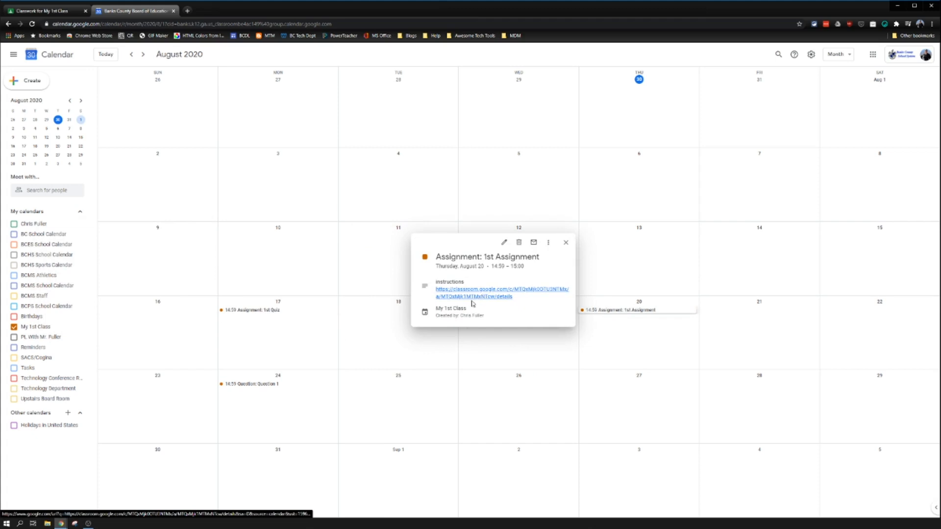
pyautogui.click(471, 297)
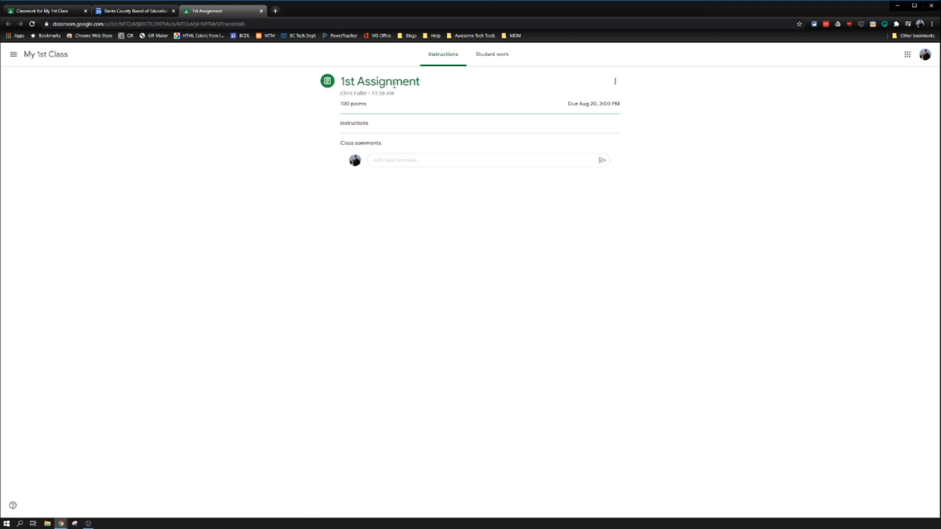
pyautogui.click(138, 10)
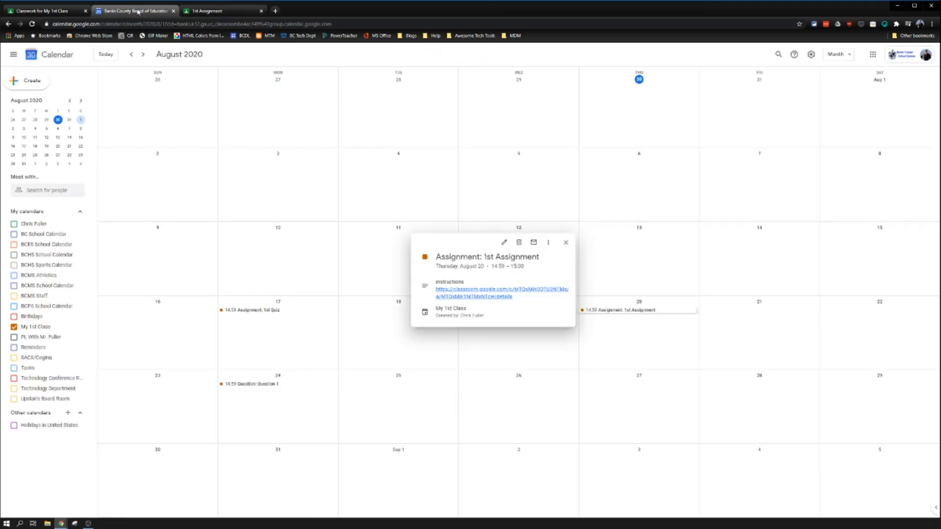
pyautogui.click(35, 8)
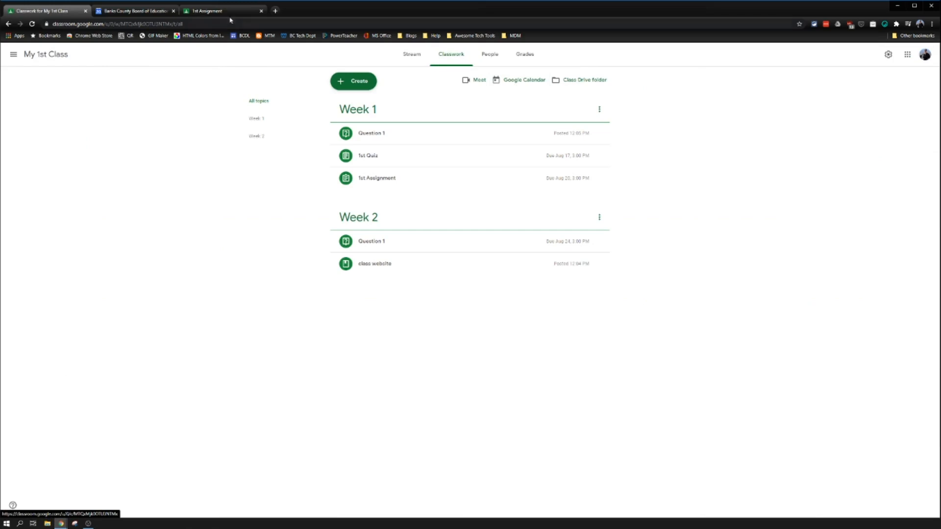
# Return to Google Calendar and follow the 1st Quiz event's link to its Classroom post
pyautogui.click(135, 11)
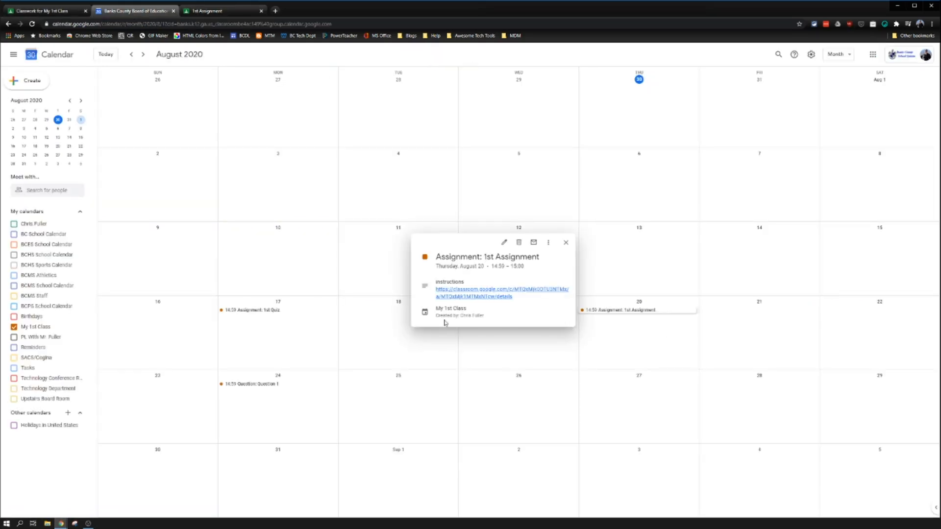
pyautogui.click(269, 310)
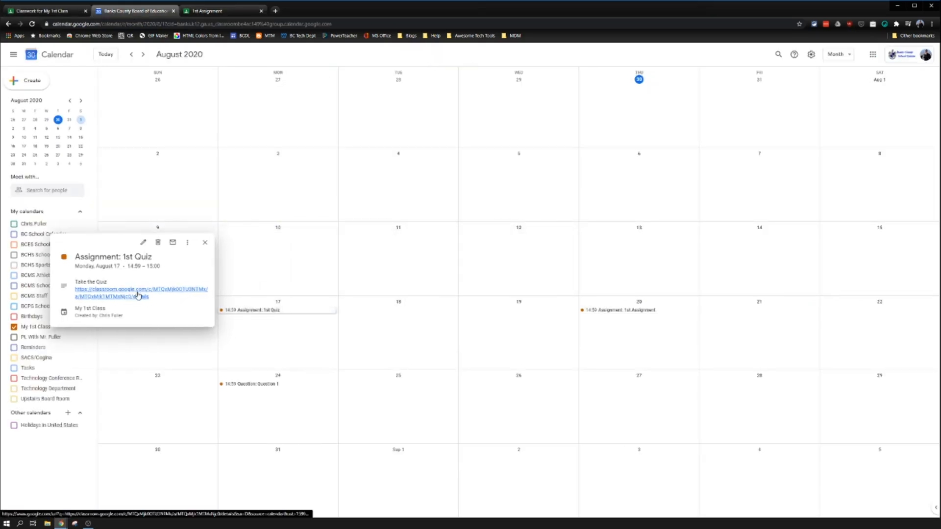
pyautogui.click(139, 296)
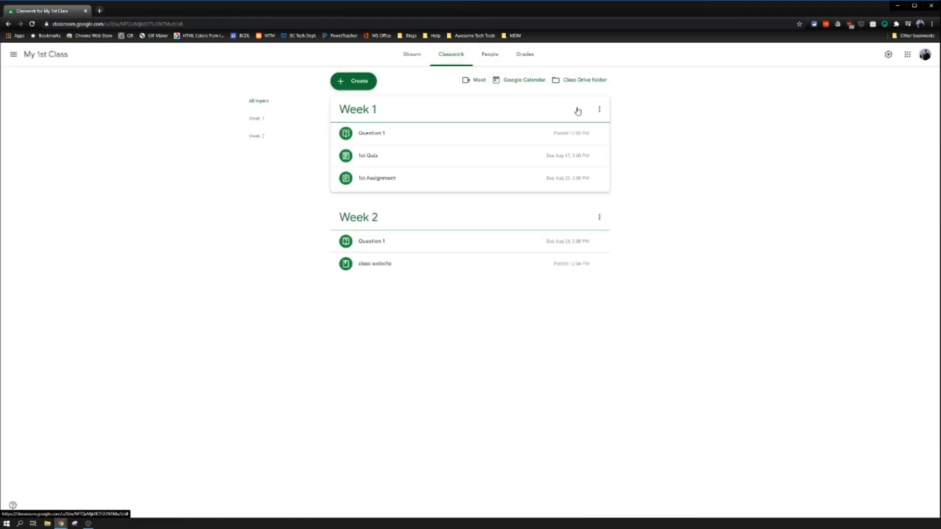
# Open the class Drive folder to examine the Quiz 1 form's details, and close the folder to return to Classwork
pyautogui.click(576, 84)
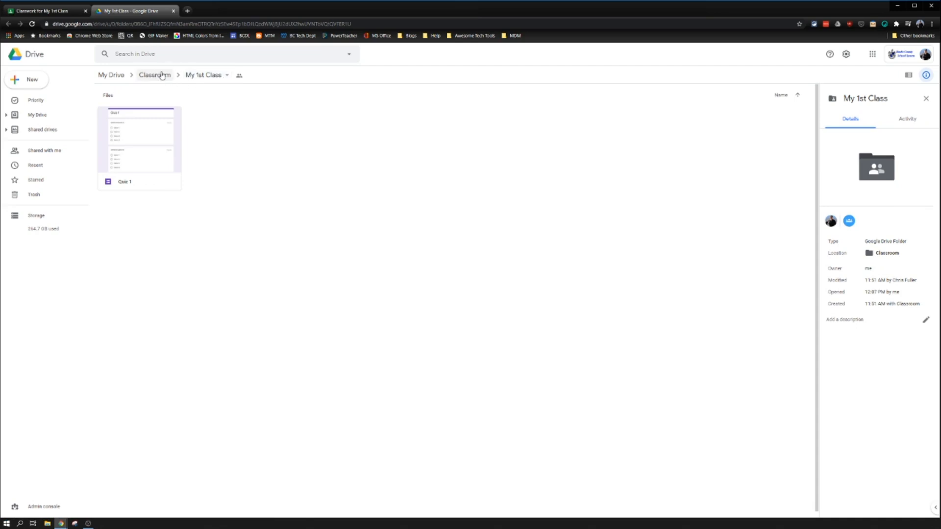
pyautogui.click(145, 149)
pyautogui.click(234, 244)
pyautogui.click(129, 166)
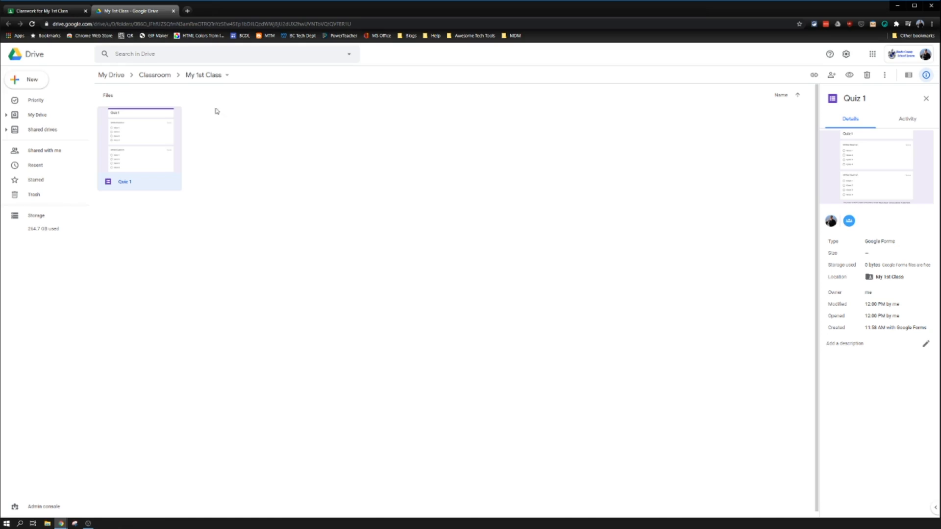
pyautogui.click(173, 11)
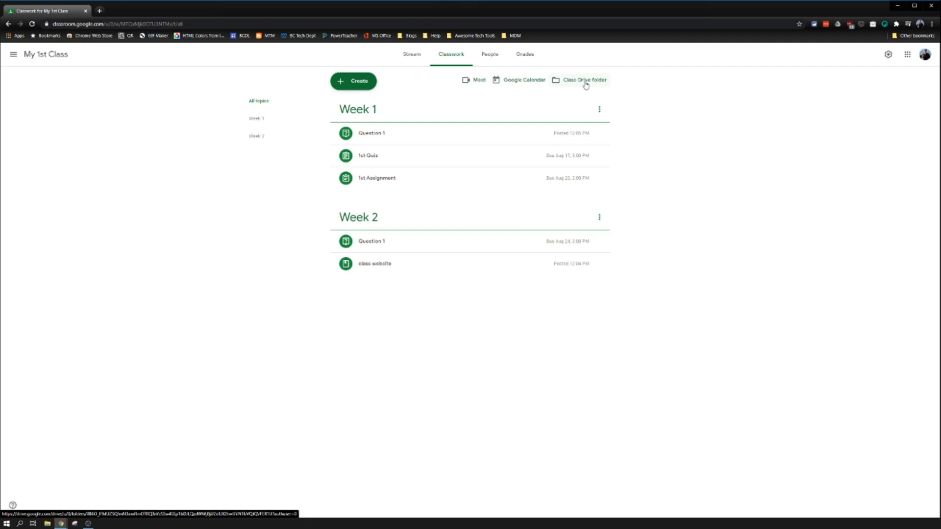
# View the People page, checking the student invitation form without inviting anyone and highlighting the class code
pyautogui.click(491, 55)
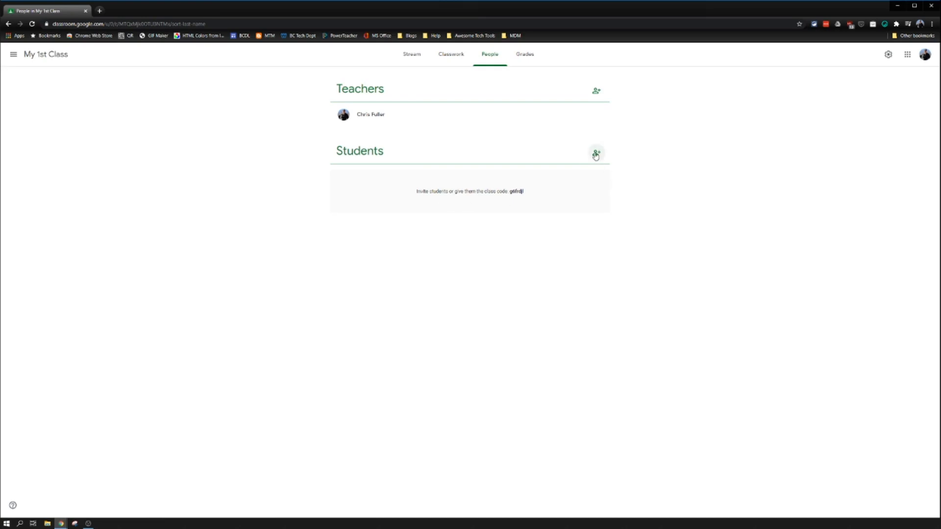
pyautogui.click(596, 154)
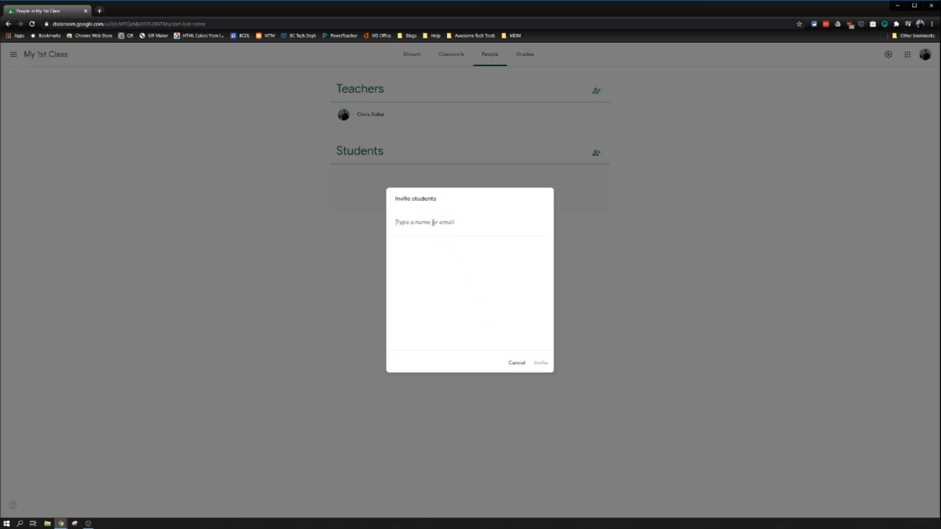
pyautogui.click(519, 364)
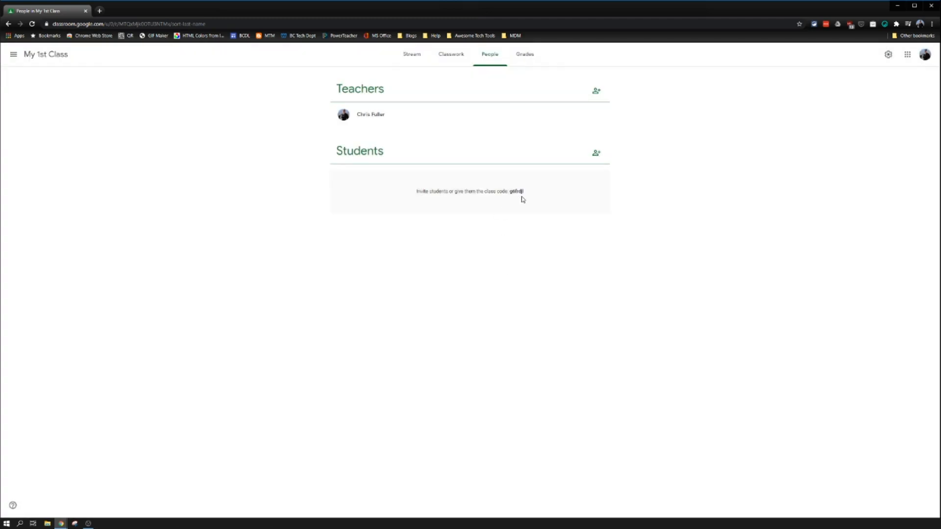
pyautogui.moveTo(511, 194); pyautogui.dragTo(524, 192)
pyautogui.click(543, 196)
# View the teacher invitation form and the student invitation form on the People page, cancelling each without inviting anyone
pyautogui.click(596, 91)
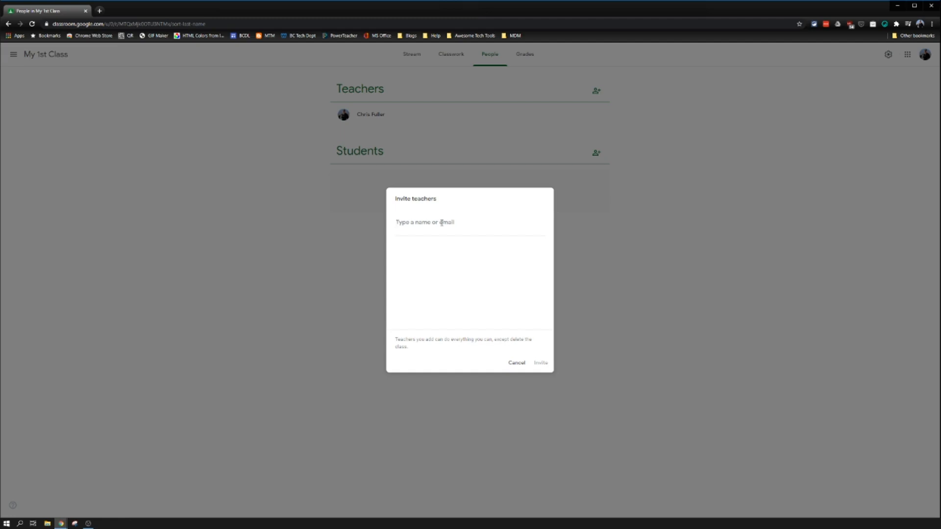
pyautogui.click(517, 363)
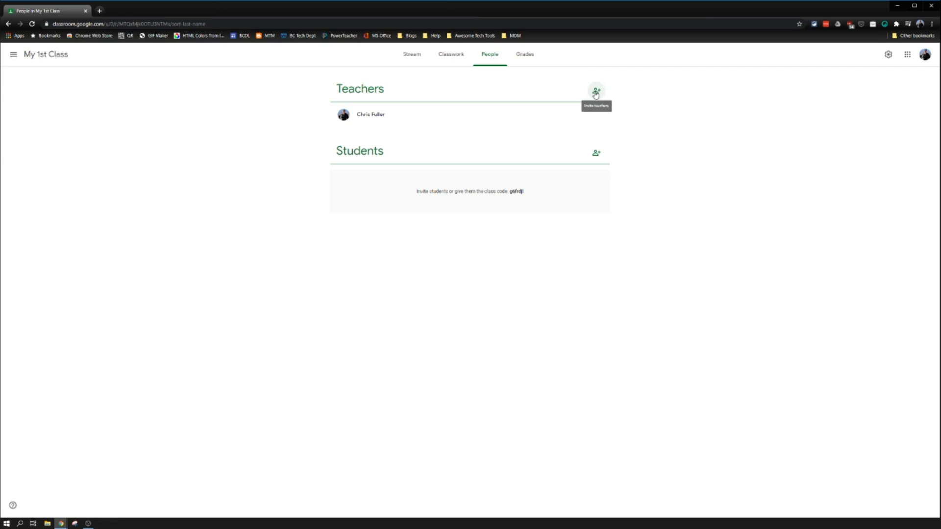
pyautogui.moveTo(400, 160); pyautogui.dragTo(367, 152)
pyautogui.click(334, 160)
pyautogui.click(596, 153)
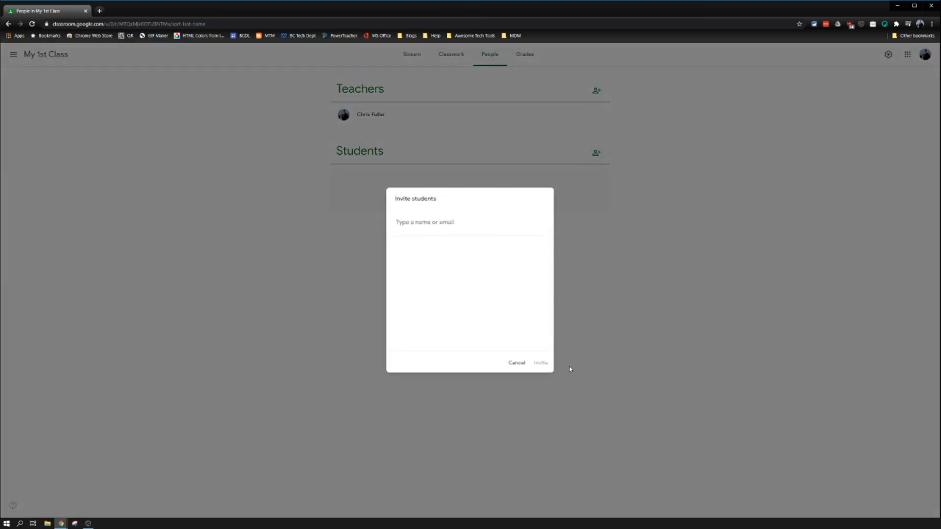
pyautogui.click(515, 362)
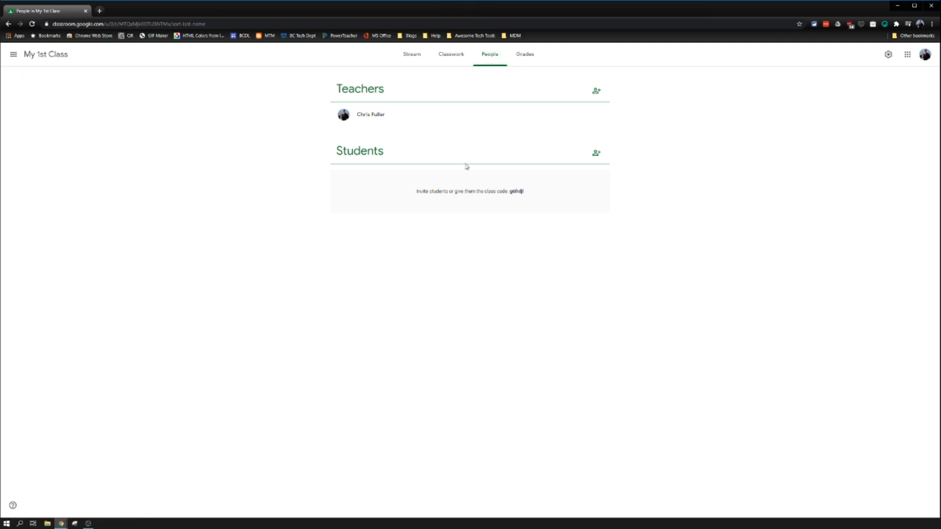
pyautogui.moveTo(424, 167); pyautogui.dragTo(342, 150)
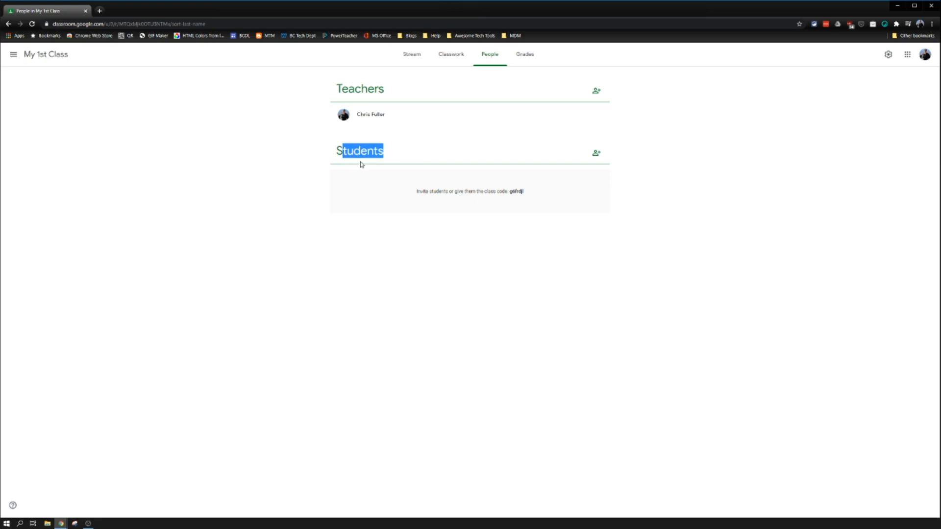
pyautogui.click(515, 211)
# View the Grades page, and open the class settings to examine the name, description, section and room fields under Class Details
pyautogui.click(525, 60)
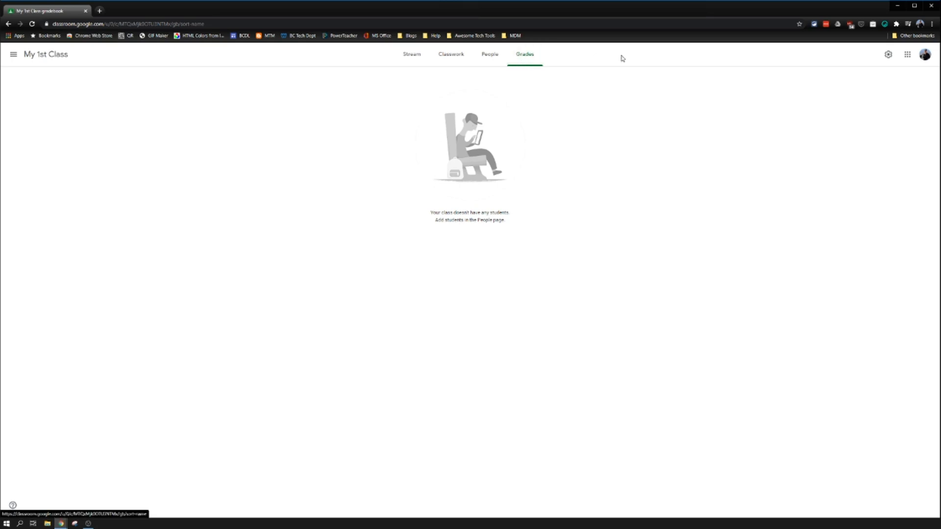
pyautogui.click(889, 56)
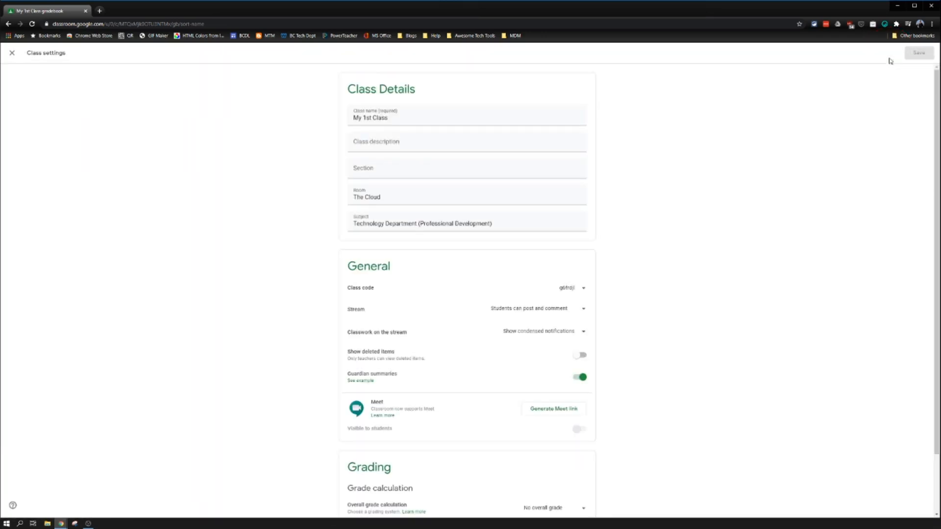
pyautogui.doubleClick(379, 122)
pyautogui.click(380, 141)
pyautogui.click(363, 169)
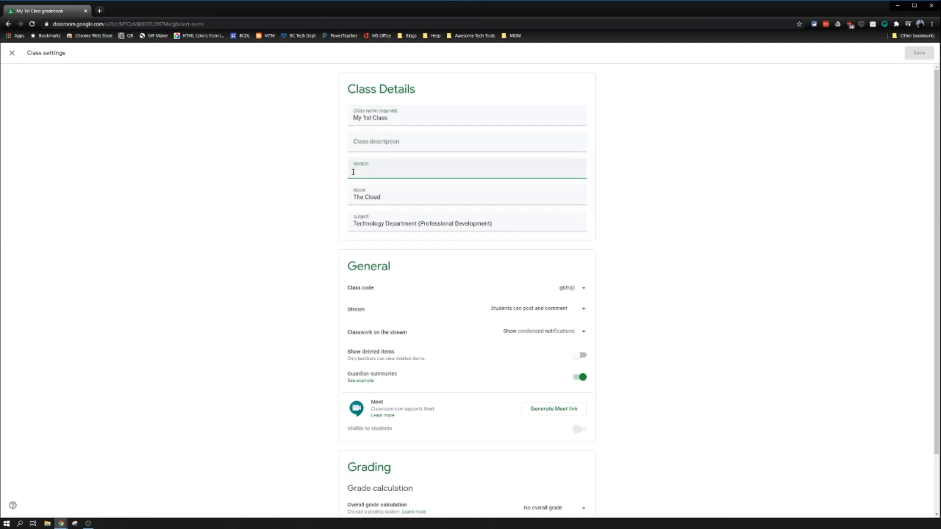
pyautogui.press('Tab')
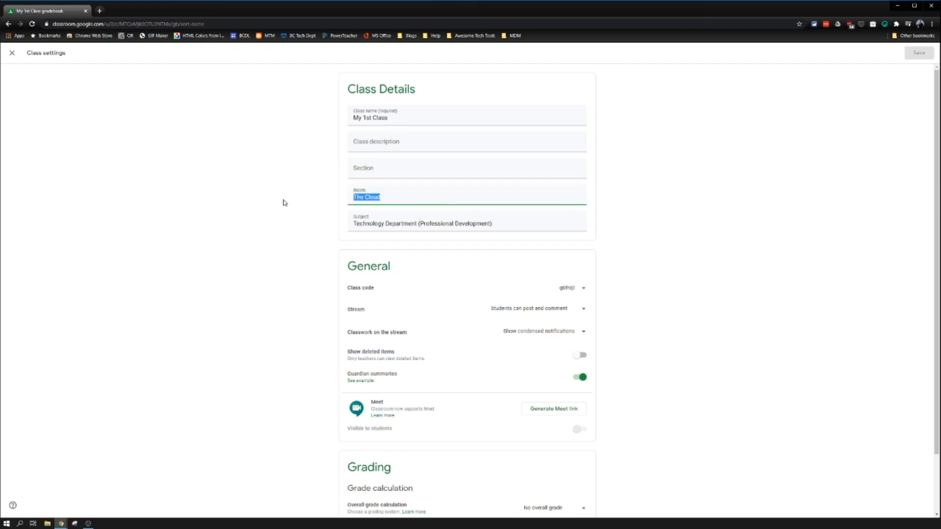
pyautogui.click(739, 270)
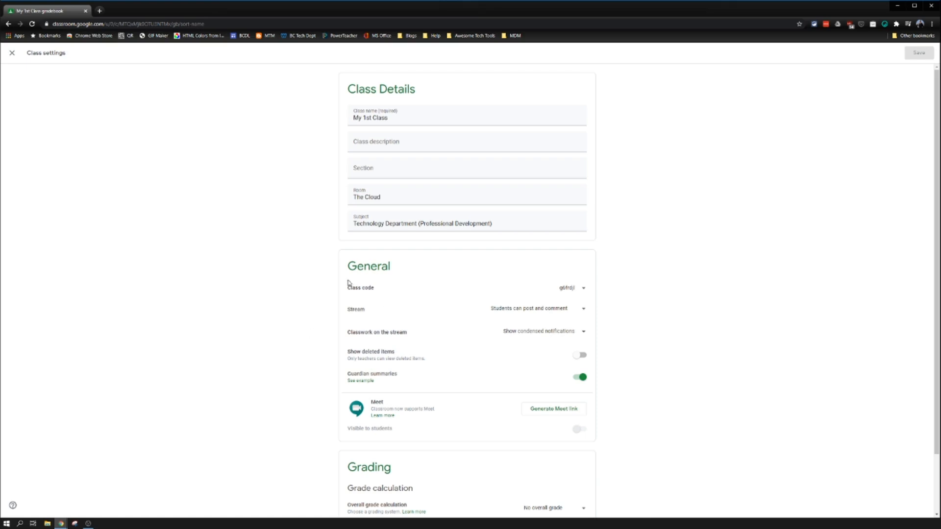
# Display the class code full-screen from the General section of the class settings, and close the display
pyautogui.doubleClick(360, 268)
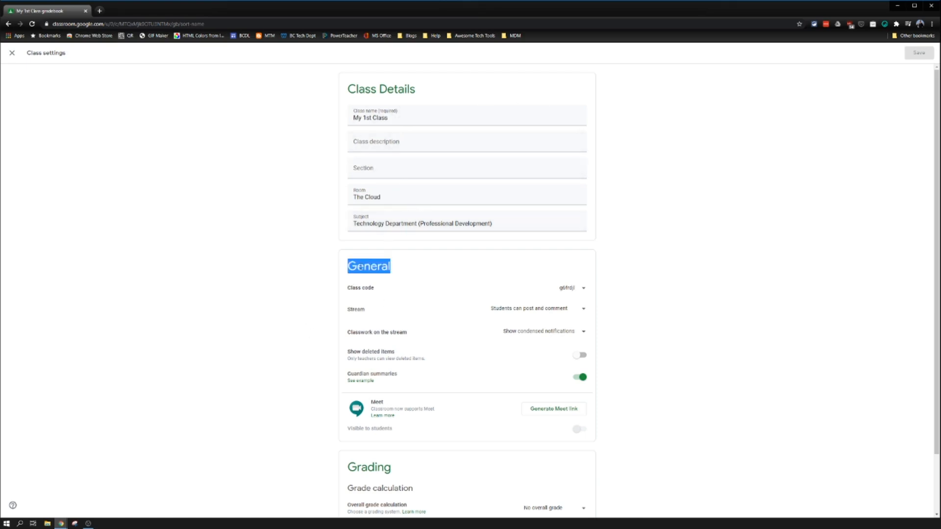
pyautogui.scroll(-2, 369, 280)
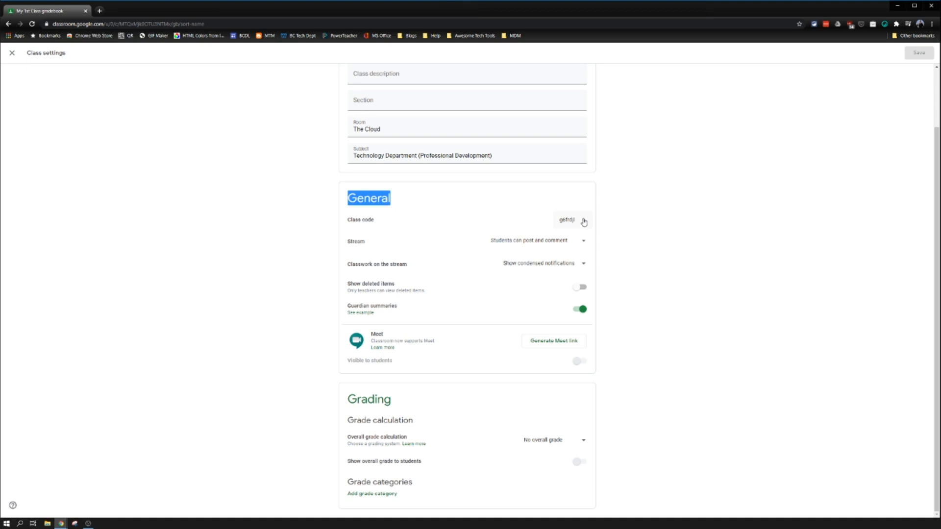
pyautogui.click(583, 222)
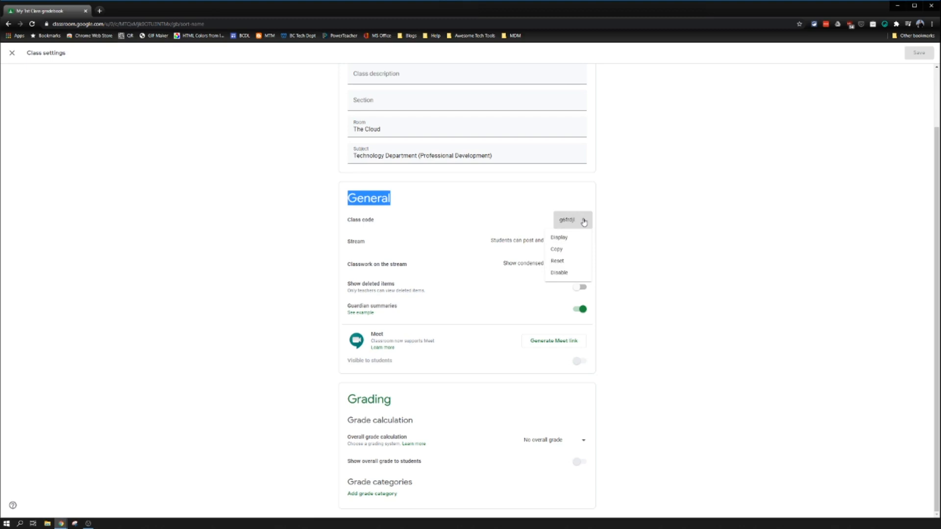
pyautogui.click(563, 240)
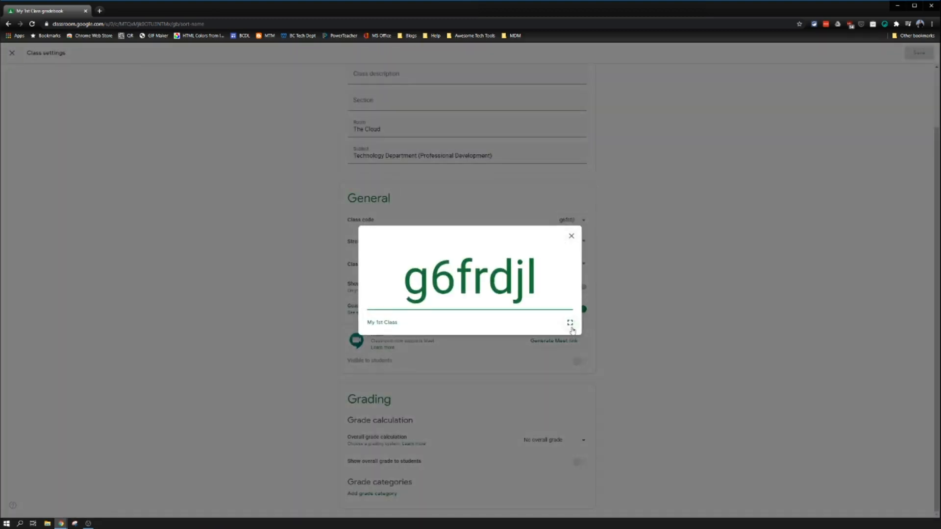
pyautogui.click(569, 324)
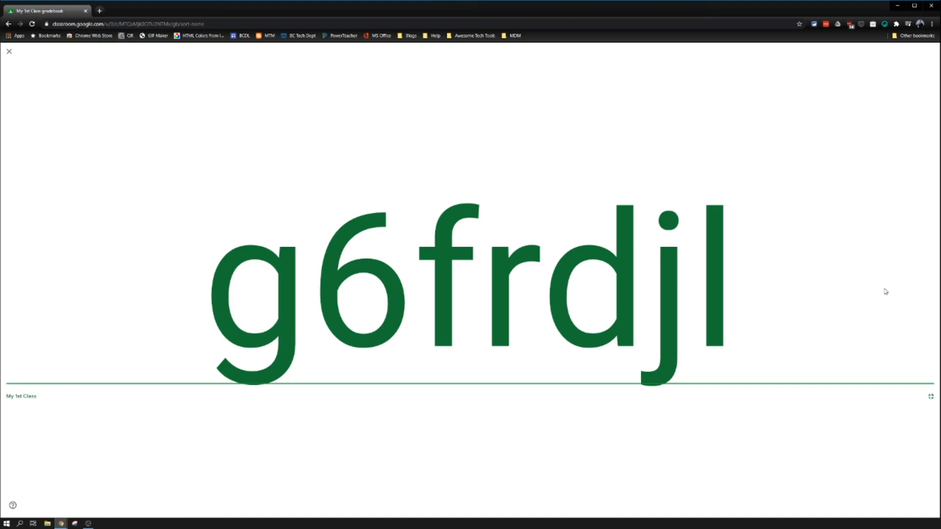
pyautogui.click(9, 53)
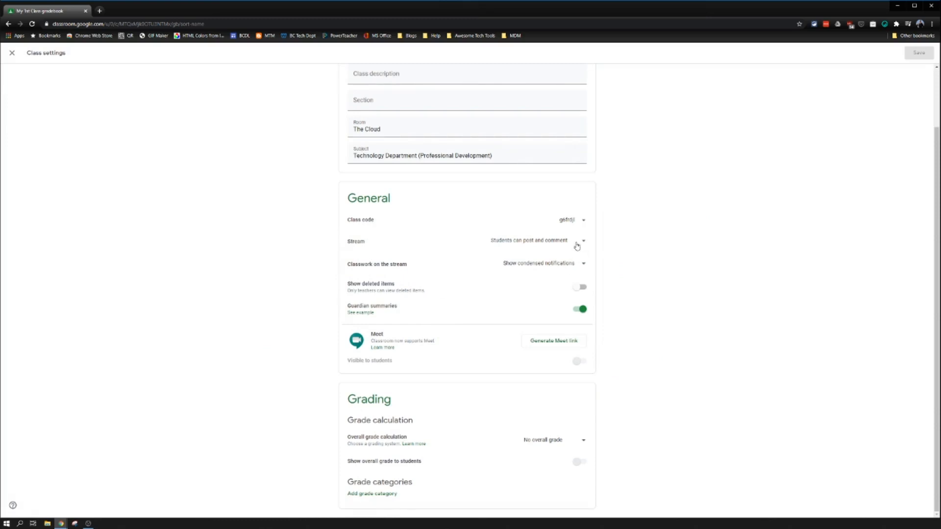
# Set the Stream permission to Students can only comment
pyautogui.moveTo(348, 241); pyautogui.dragTo(368, 242)
pyautogui.click(584, 245)
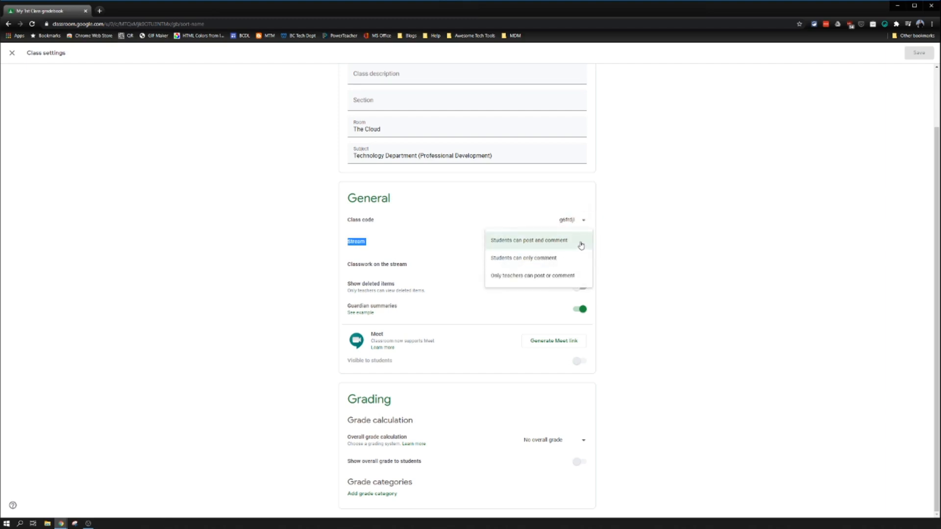
pyautogui.click(549, 261)
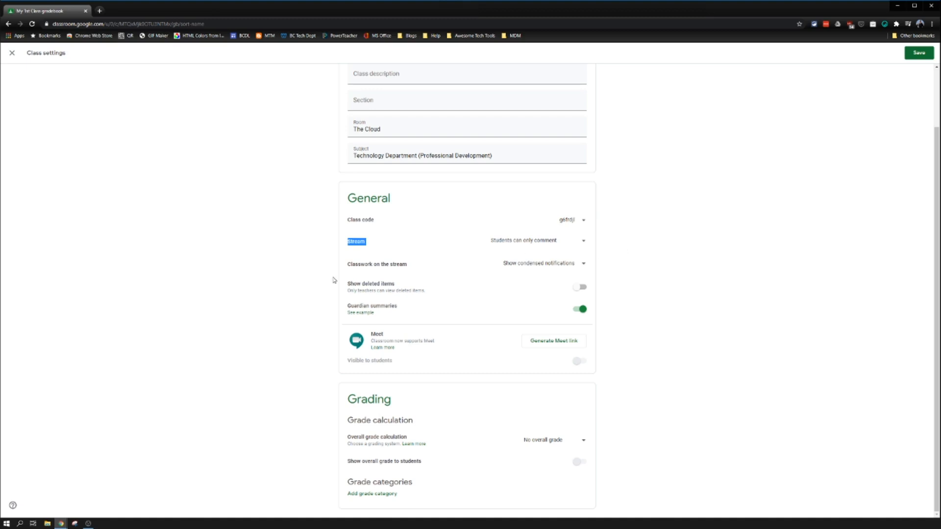
# Examine the Classwork on the stream setting, and return the Stream permission to Students can post and comment
pyautogui.moveTo(349, 268)
pyautogui.mouseDown()
pyautogui.moveTo(365, 267)
pyautogui.moveTo(348, 268)
pyautogui.mouseUp()
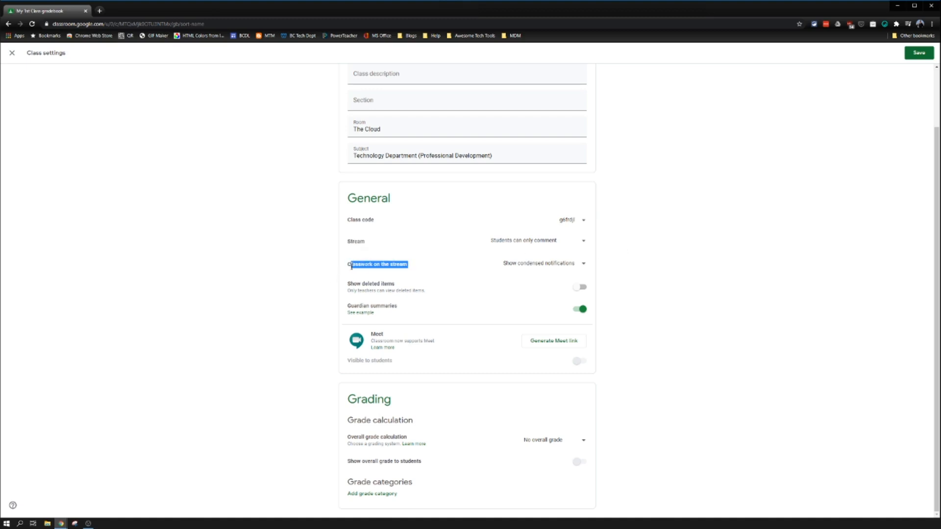
pyautogui.click(349, 268)
pyautogui.doubleClick(399, 265)
pyautogui.click(398, 265)
pyautogui.click(533, 263)
pyautogui.click(524, 280)
# Generate a class Meet link hidden from students, save the class settings, and return to the Stream page
pyautogui.click(550, 343)
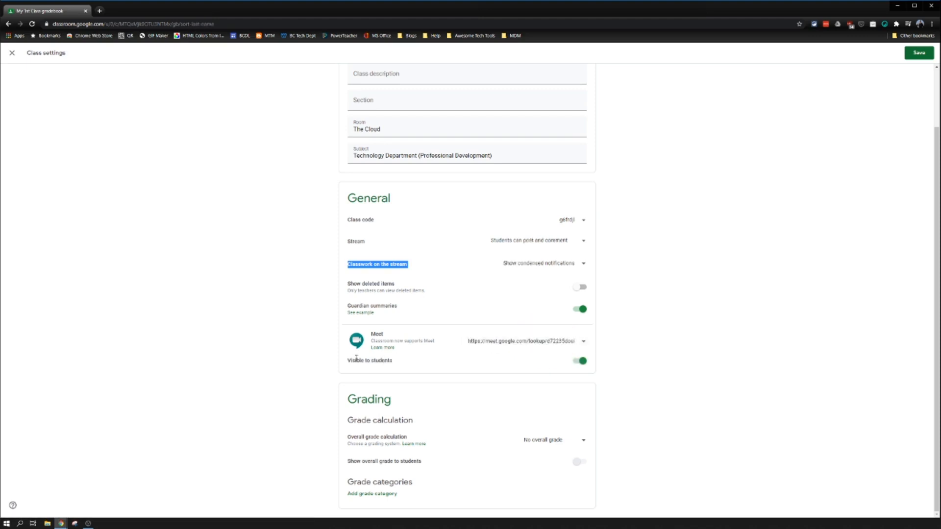
pyautogui.click(579, 363)
pyautogui.moveTo(345, 392); pyautogui.dragTo(440, 496)
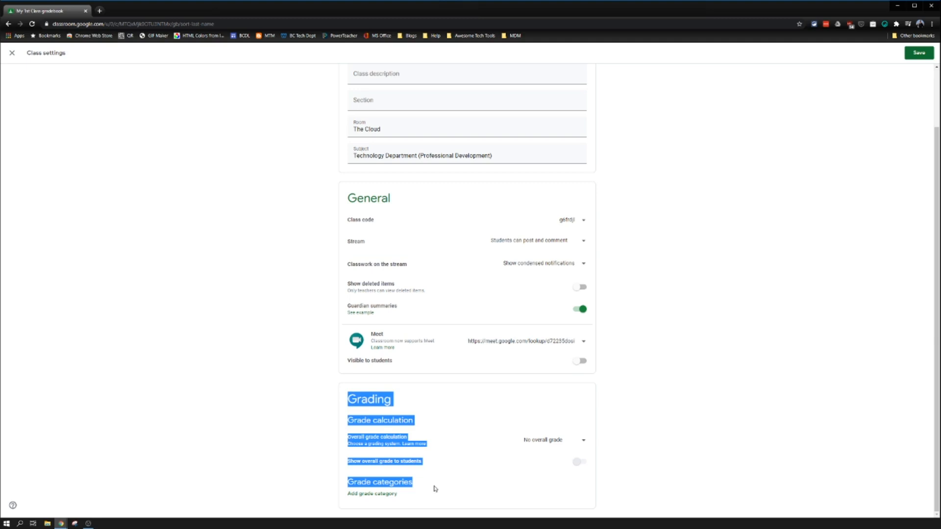
pyautogui.scroll(2, 723, 75)
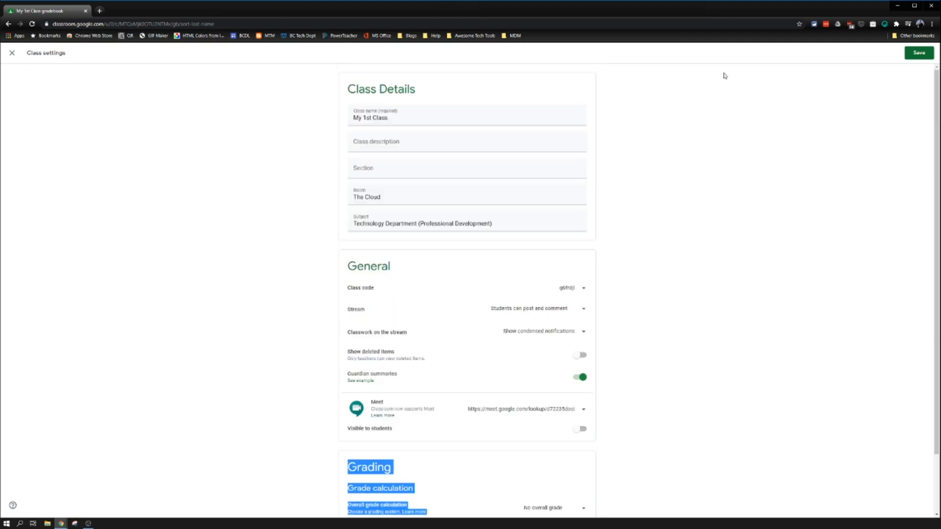
pyautogui.click(919, 53)
pyautogui.click(416, 58)
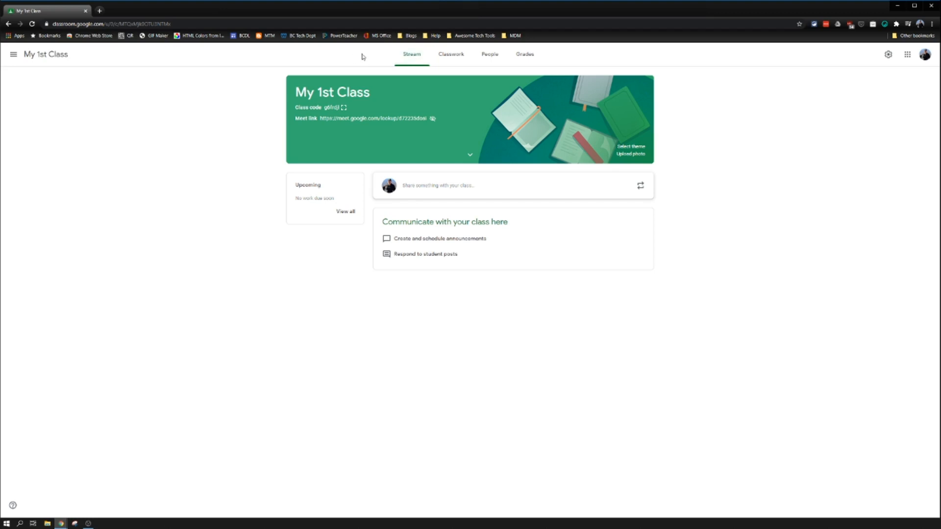
# Return to the classes overview and archive My 1st Class
pyautogui.click(14, 57)
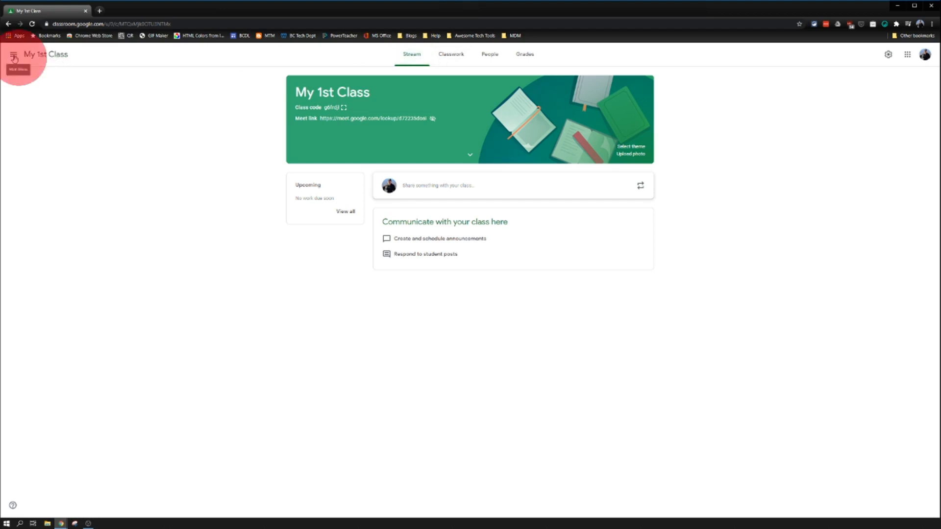
pyautogui.click(32, 57)
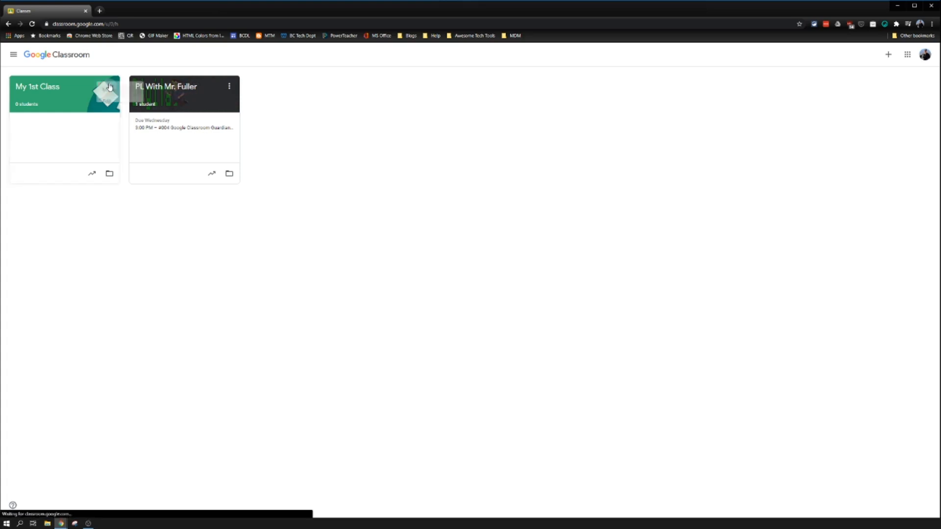
pyautogui.click(110, 86)
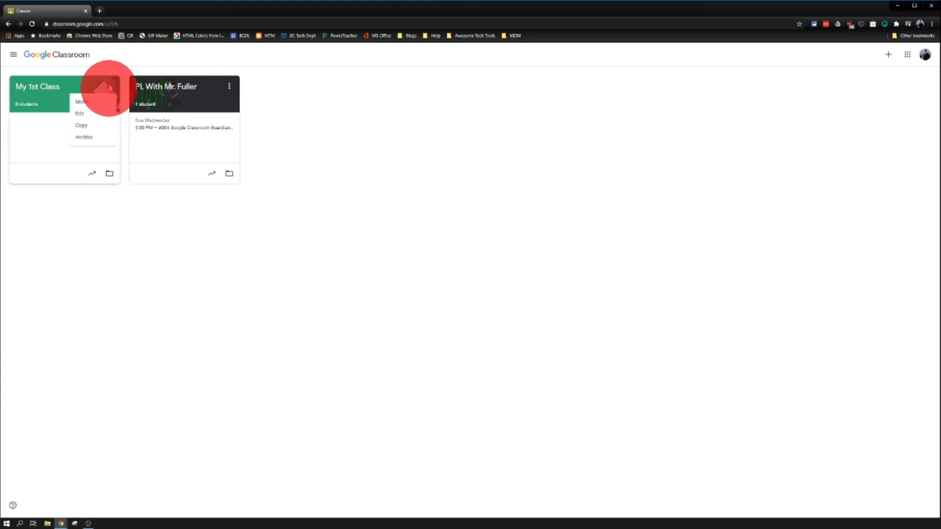
pyautogui.click(90, 138)
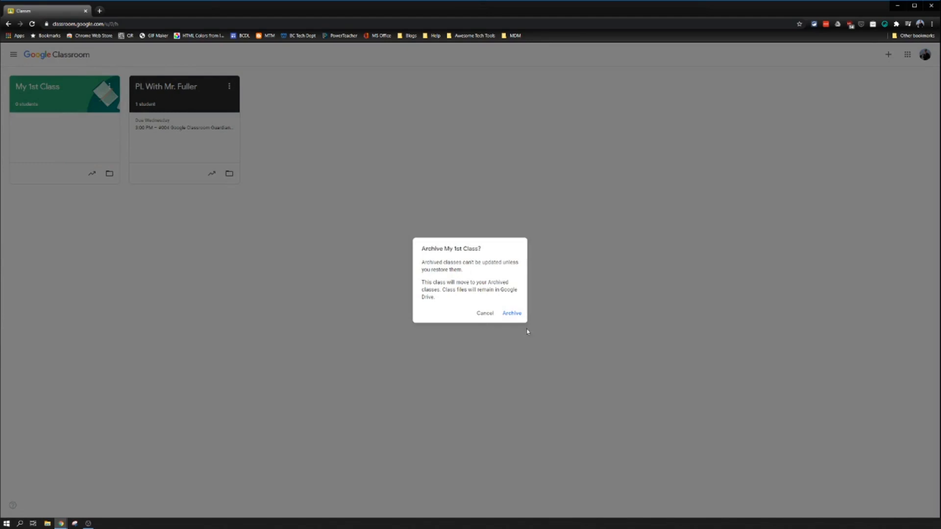
pyautogui.click(511, 314)
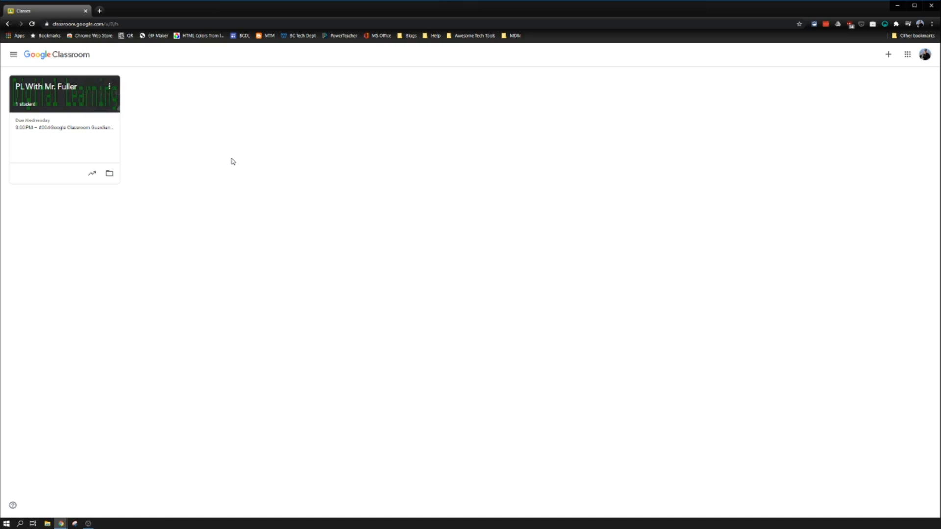
# Start creating a new class
pyautogui.click(887, 56)
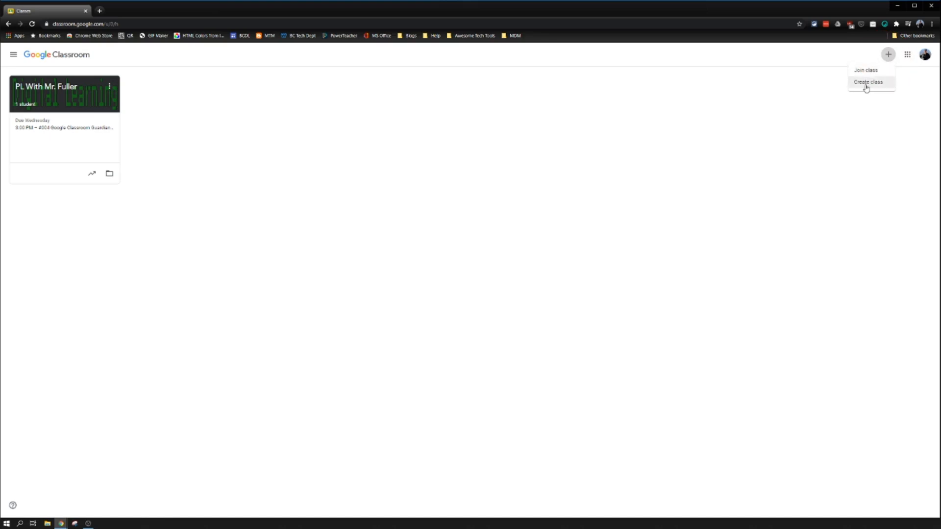
pyautogui.click(866, 87)
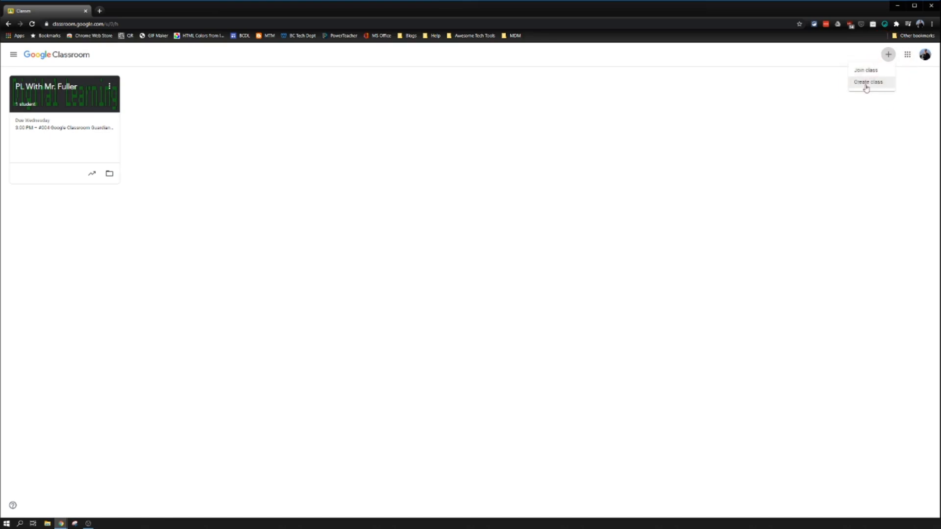